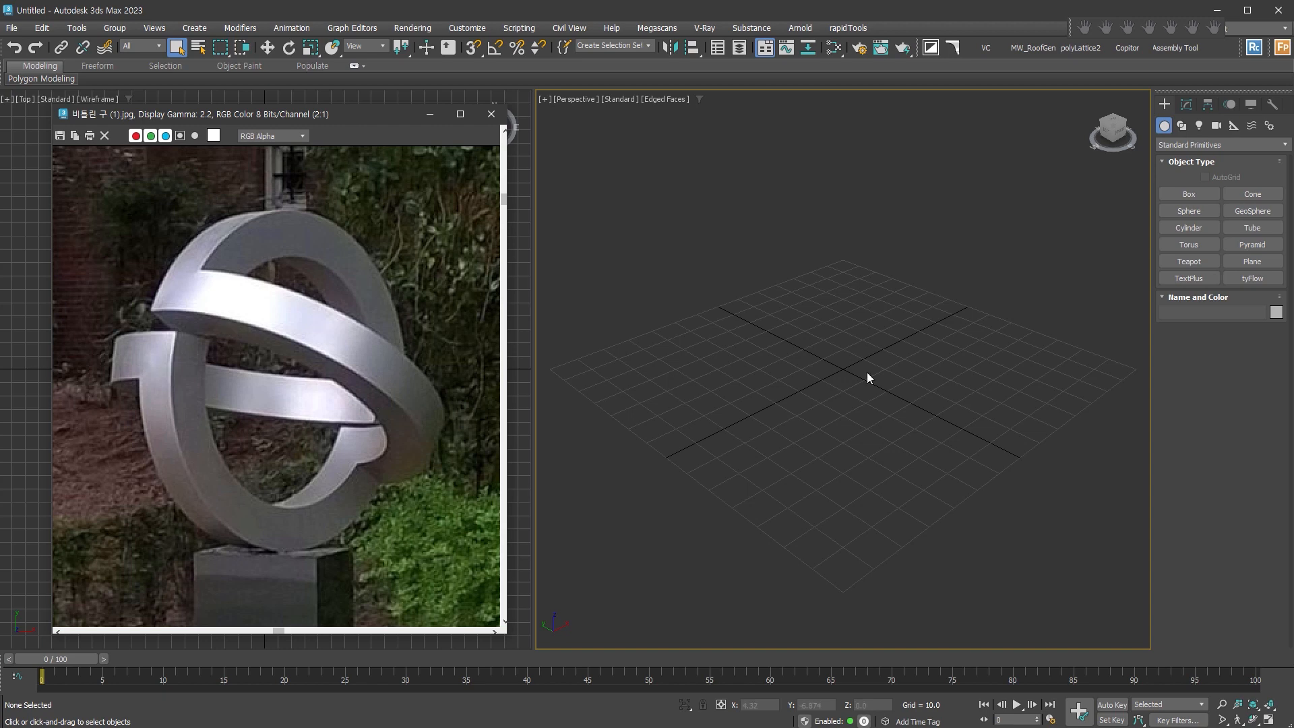
# Create a sphere with a radius of about 116 centred near the grid origin in the perspective view
pyautogui.click(1189, 211)
pyautogui.moveTo(840, 375); pyautogui.dragTo(937, 650)
pyautogui.scroll(-3, 974, 637)
pyautogui.keyDown('alt'); pyautogui.moveTo(998, 607); pyautogui.dragTo(986, 528, button='middle'); pyautogui.keyUp('alt')
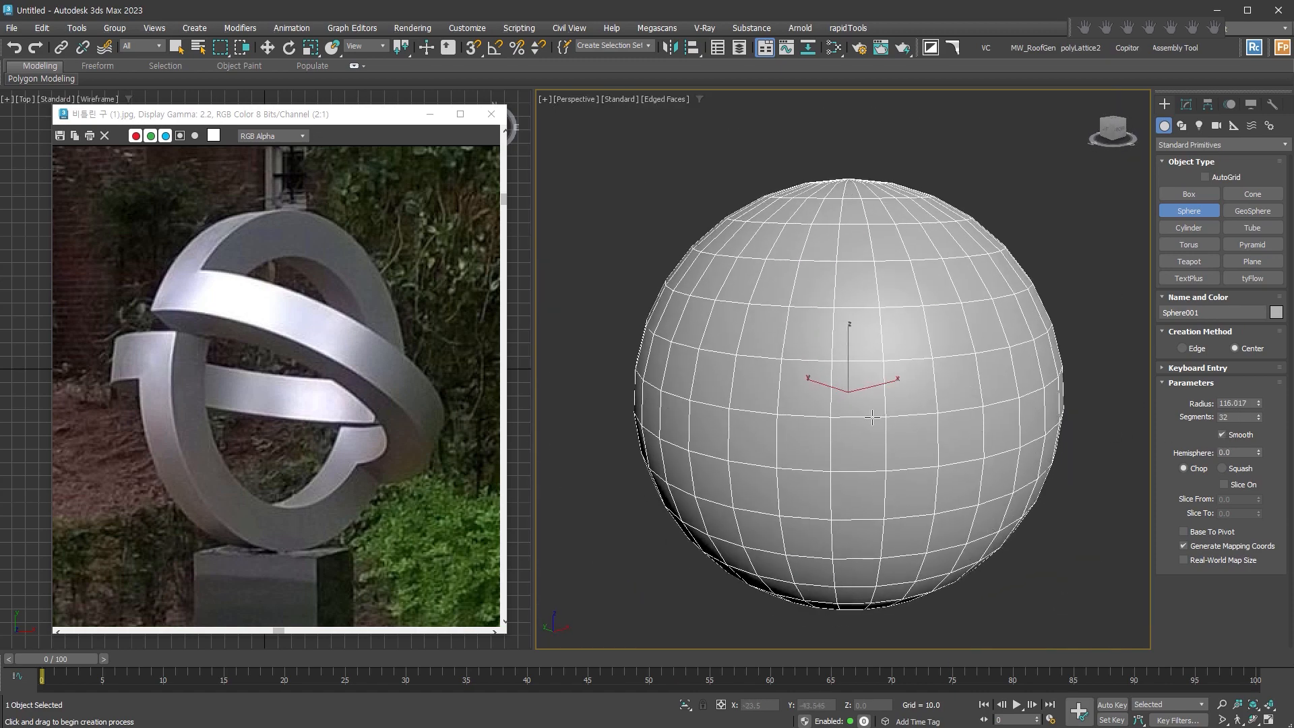
# Set the sphere's segments to 24 and check its mesh from the front and the top
pyautogui.moveTo(1235, 417); pyautogui.dragTo(1169, 419)
pyautogui.write('24')
pyautogui.press('Return')
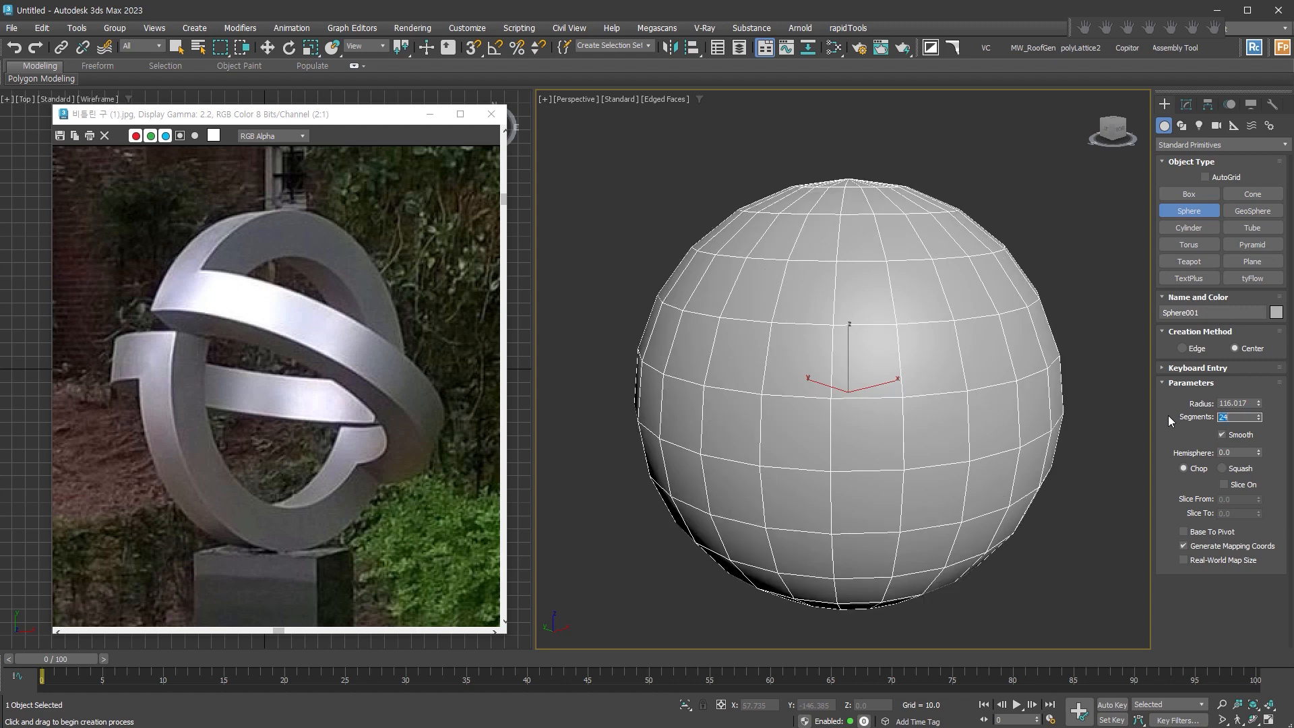
pyautogui.press('f')
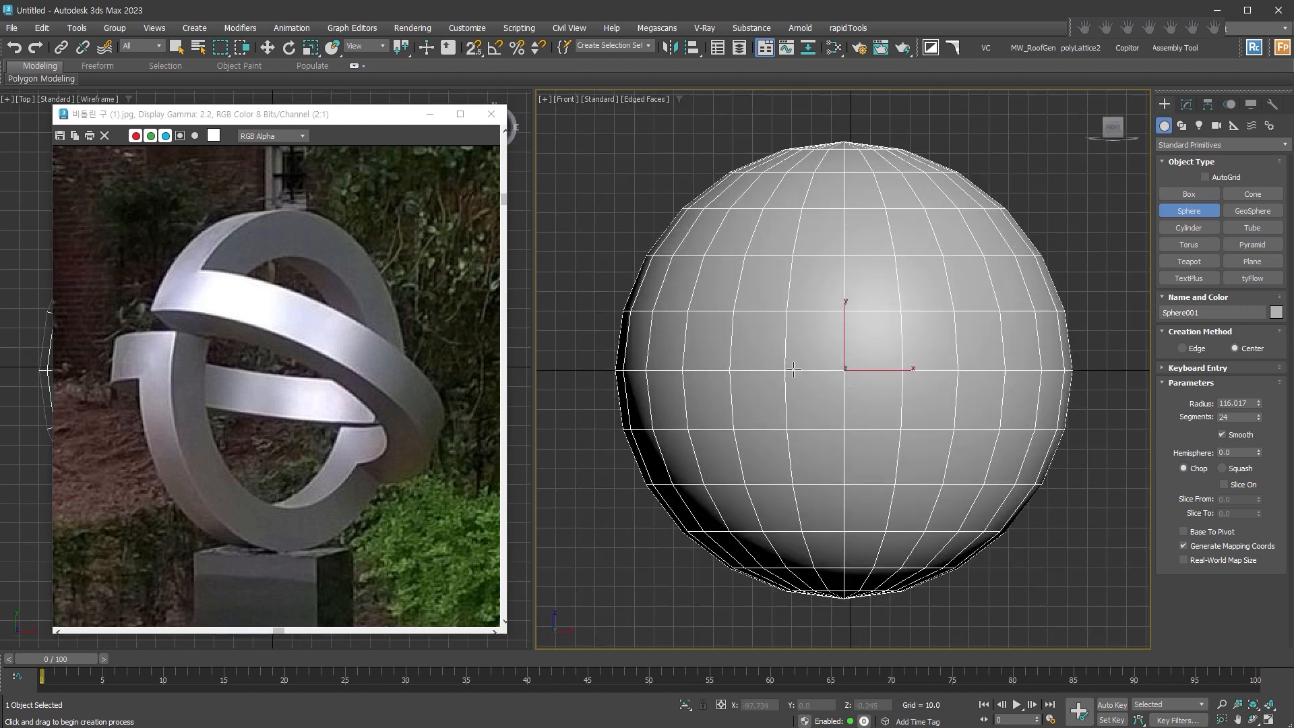
pyautogui.press('t')
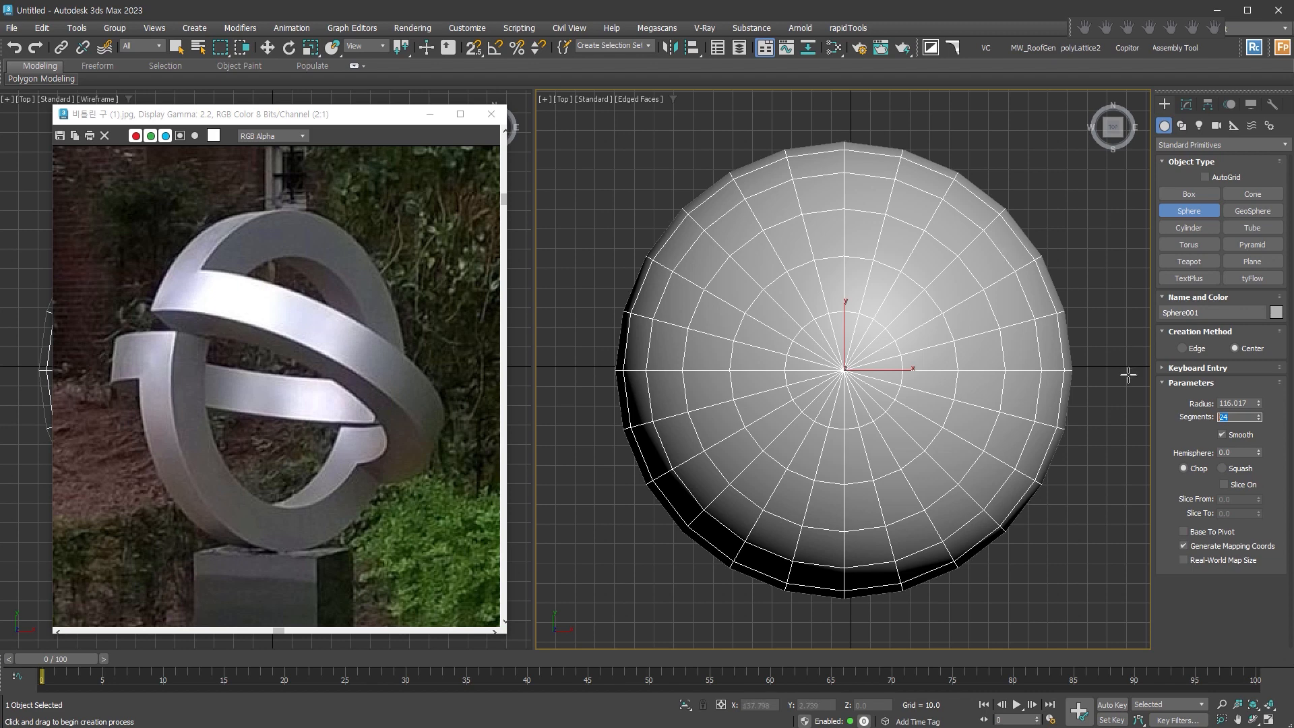
# Set the sphere's segments to 48 and convert it to an Editable Poly
pyautogui.write('48')
pyautogui.press('Return')
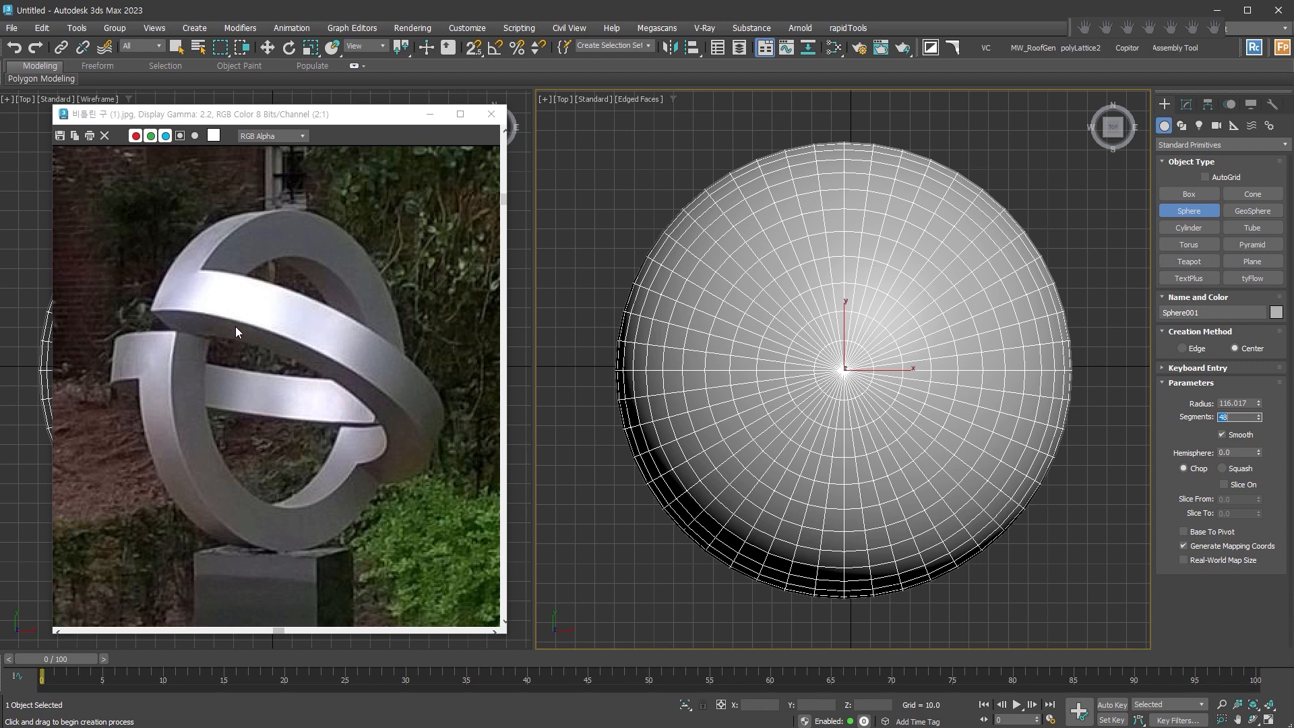
pyautogui.press('f')
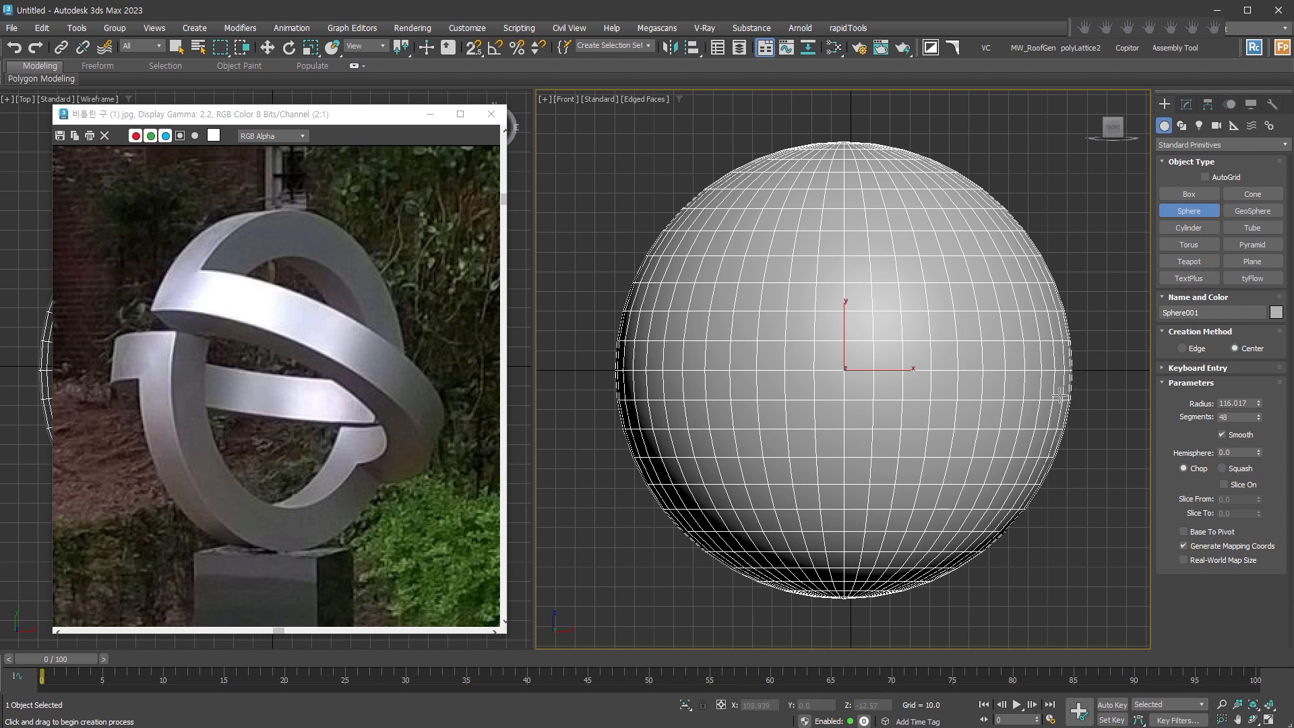
pyautogui.hotkey('alt', 'e')
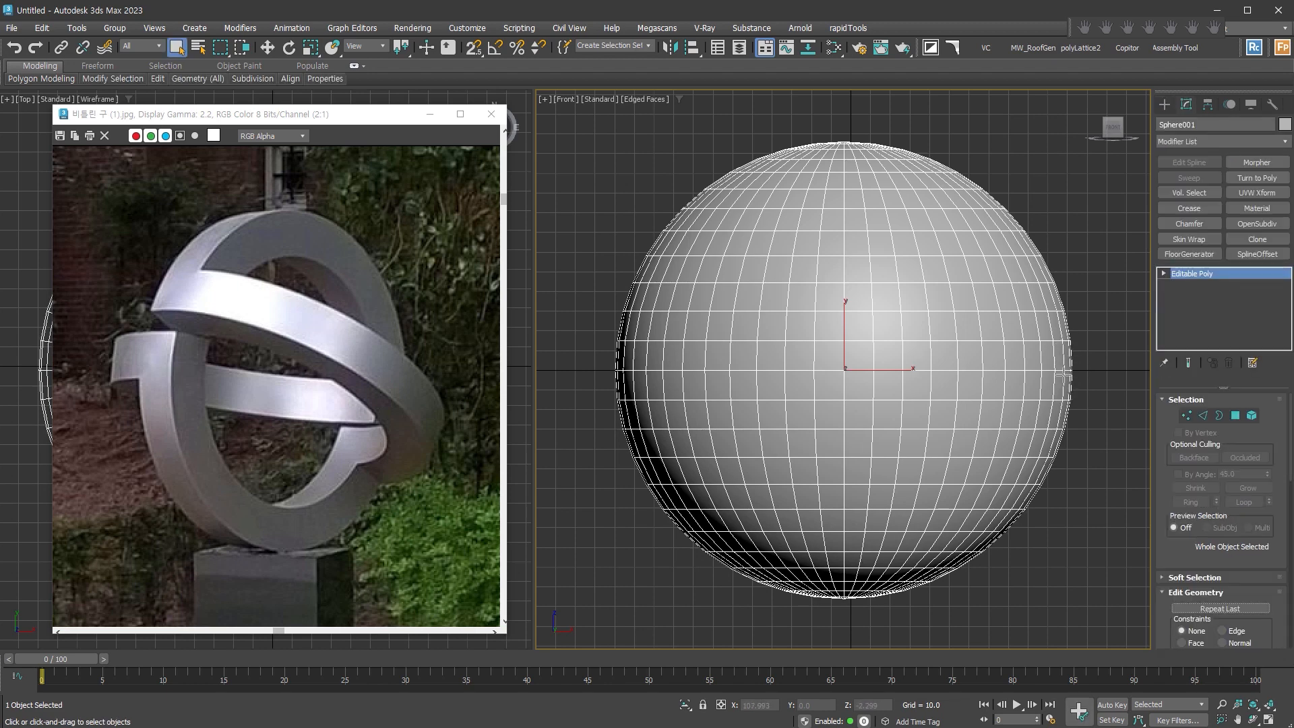
# Delete all sphere polygons except the two rows around the equator, leaving a flat horizontal ring
pyautogui.click(1235, 417)
pyautogui.moveTo(1095, 397); pyautogui.dragTo(573, 366)
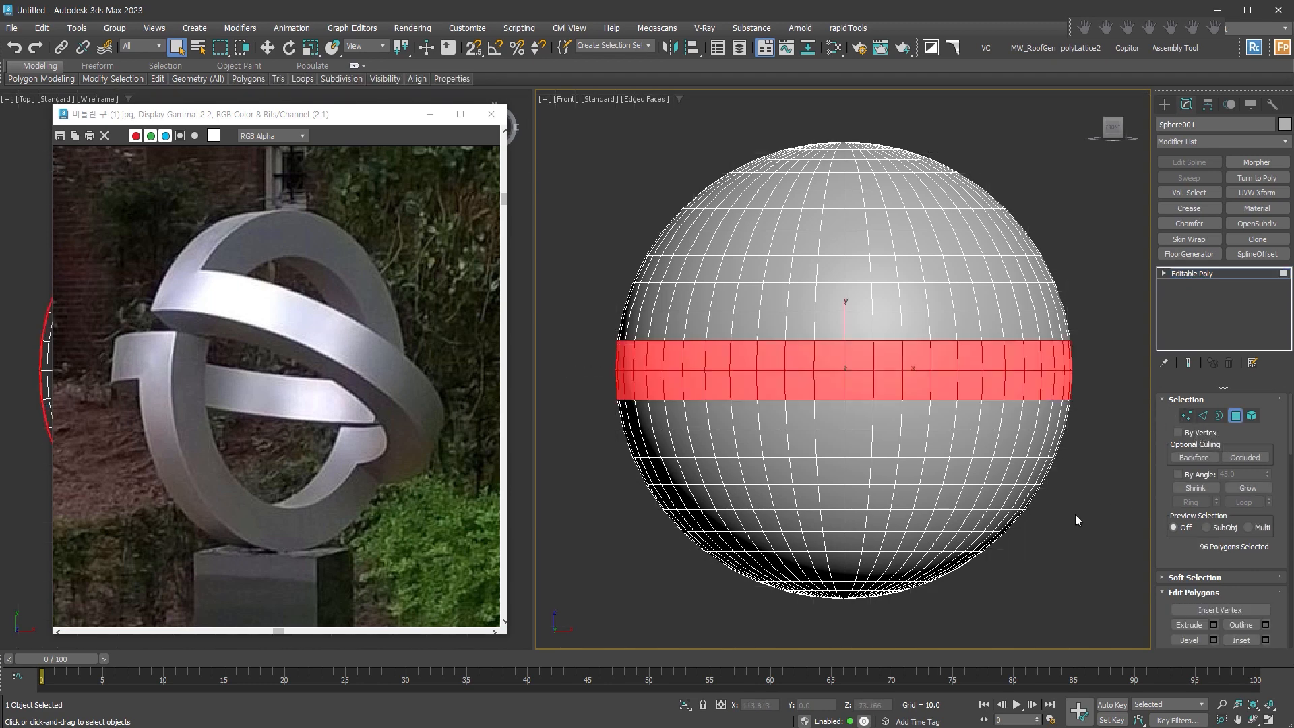
pyautogui.hotkey('ctrl', 'i')
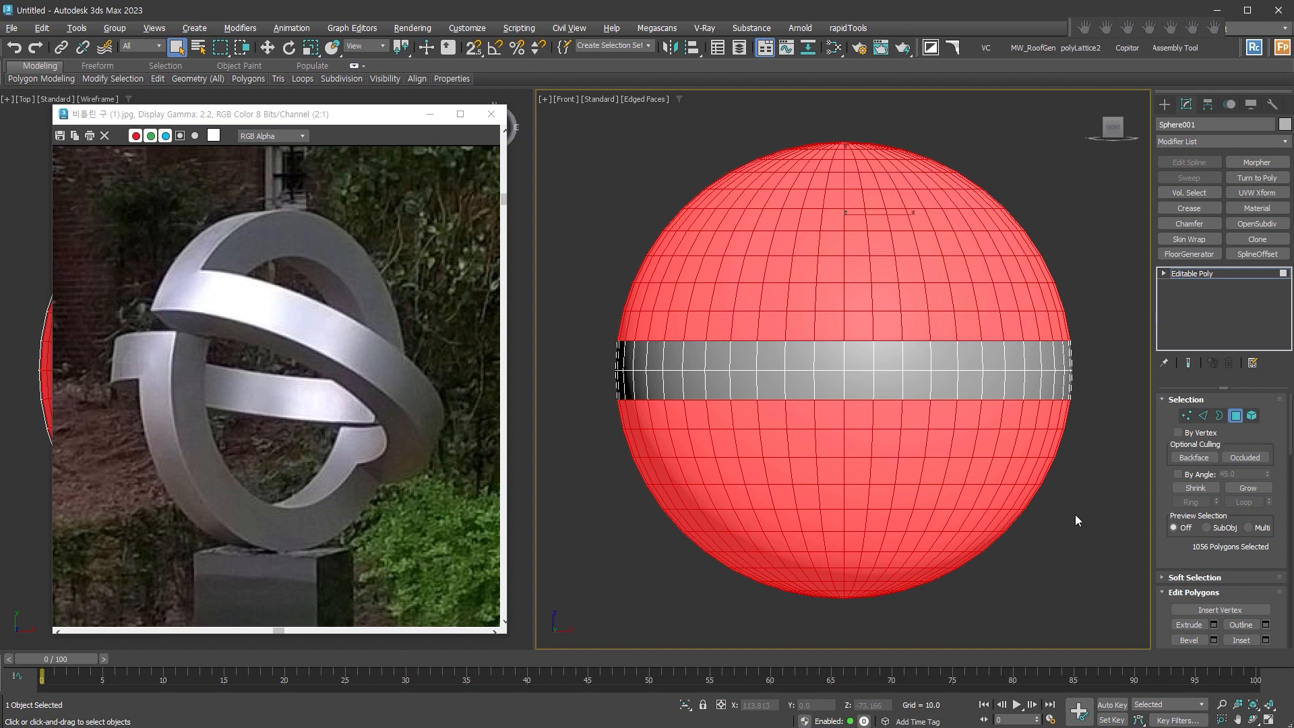
pyautogui.press('Delete')
# Clone the horizontal ring as one copy rotated 90 degrees in the front view, using angle snap, to form a vertical ring
pyautogui.press('t')
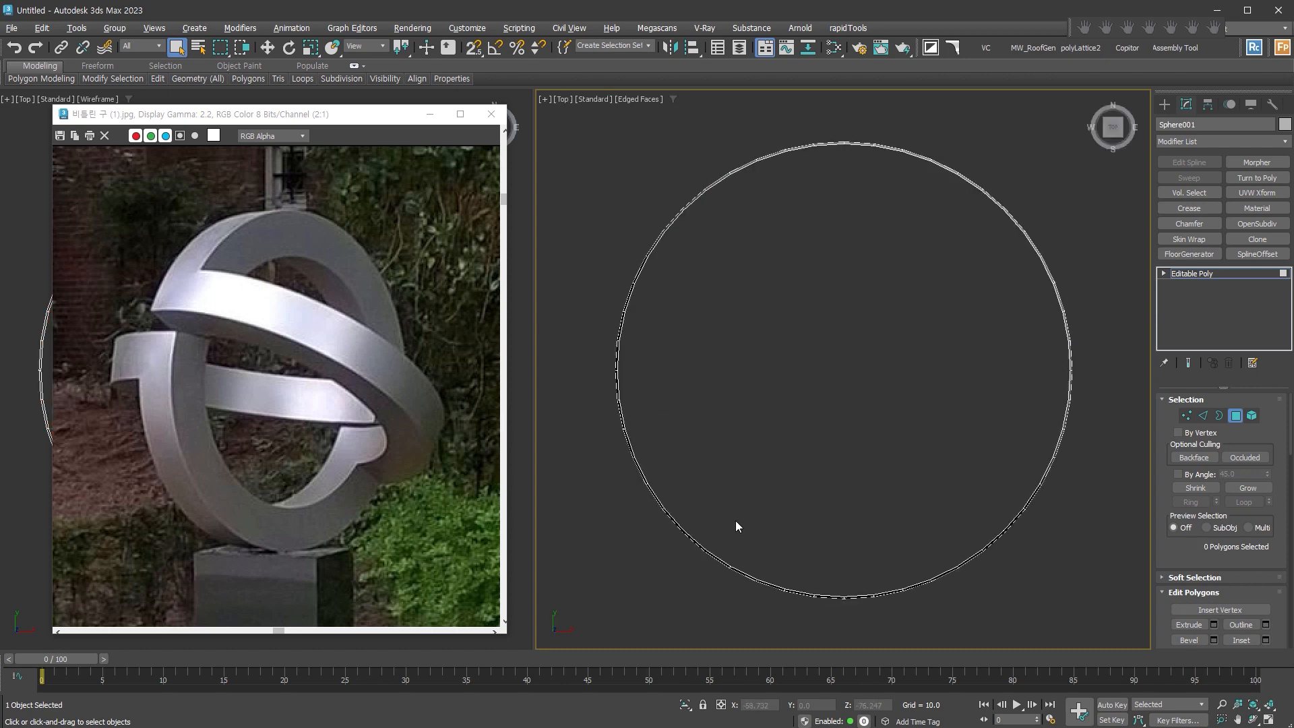
pyautogui.scroll(5, 814, 146)
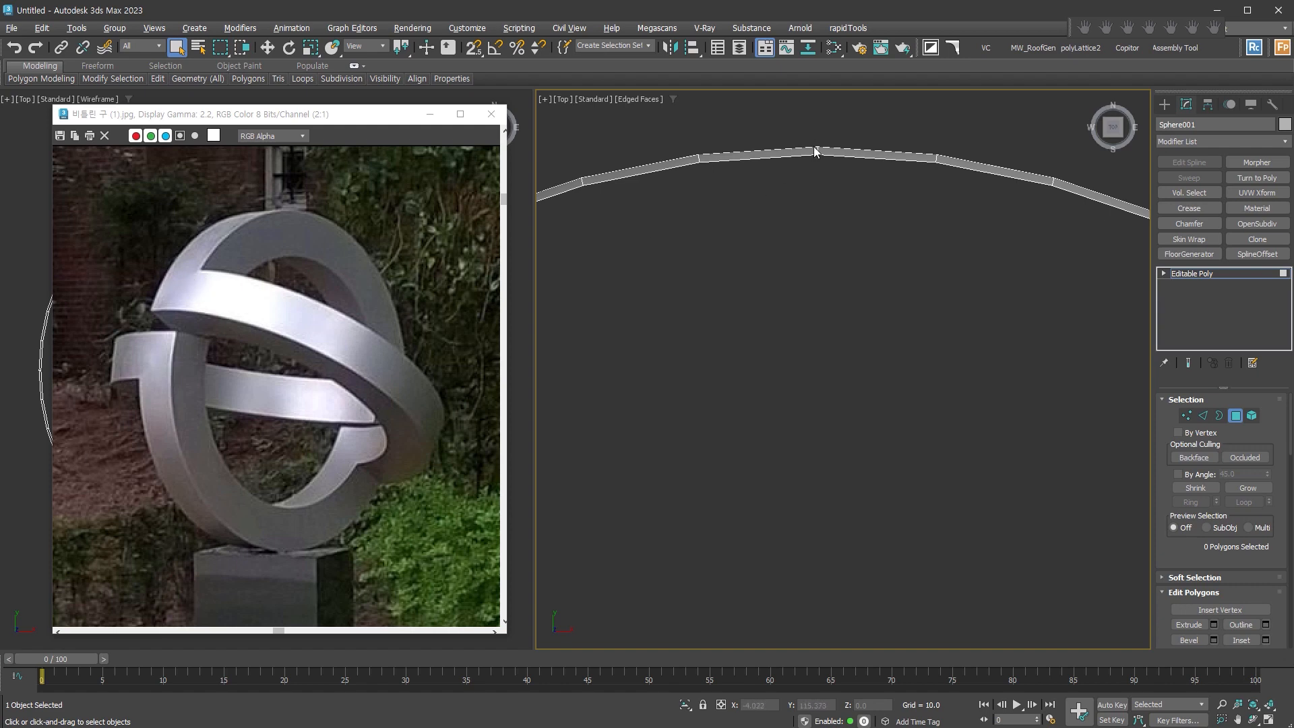
pyautogui.keyDown('alt'); pyautogui.moveTo(817, 155); pyautogui.dragTo(840, 519, button='middle'); pyautogui.keyUp('alt')
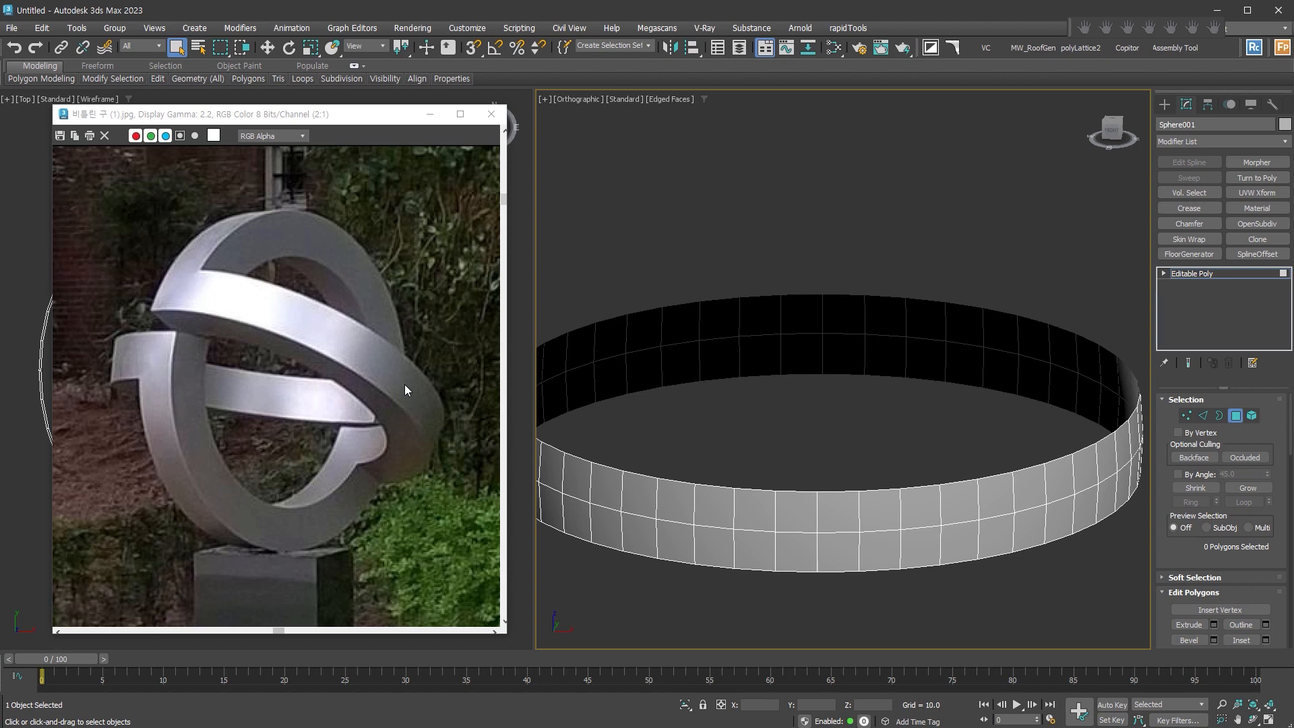
pyautogui.press('f')
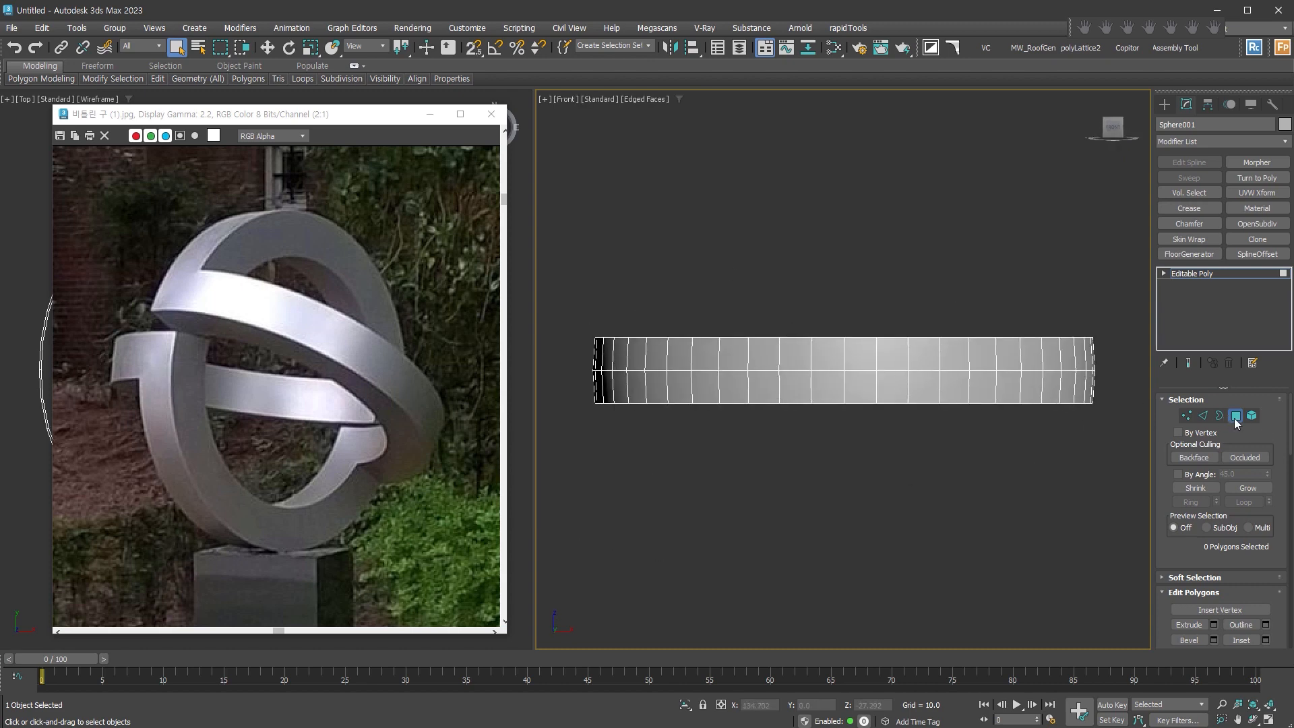
pyautogui.click(1235, 416)
pyautogui.rightClick(838, 345)
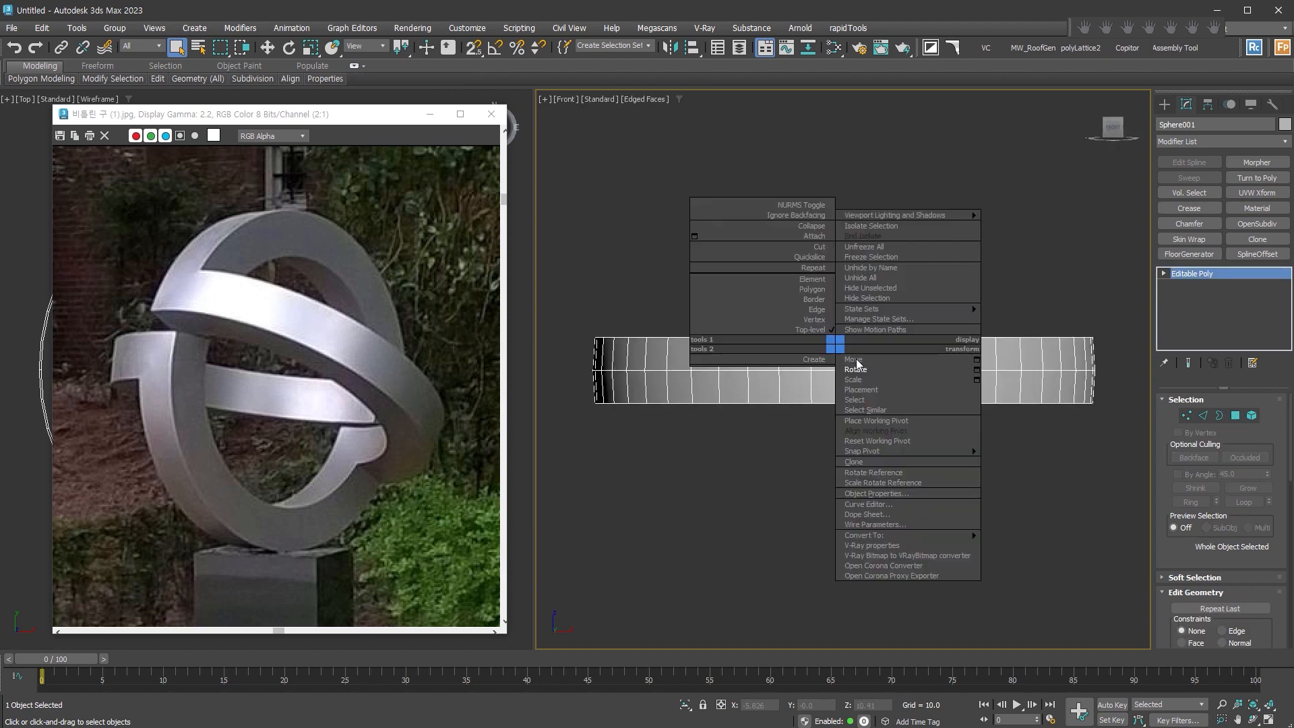
pyautogui.click(876, 367)
pyautogui.press('a')
pyautogui.keyDown('shift'); pyautogui.moveTo(868, 326); pyautogui.dragTo(885, 352); pyautogui.keyUp('shift')
pyautogui.keyDown('shift'); pyautogui.moveTo(876, 331); pyautogui.dragTo(883, 448); pyautogui.keyUp('shift')
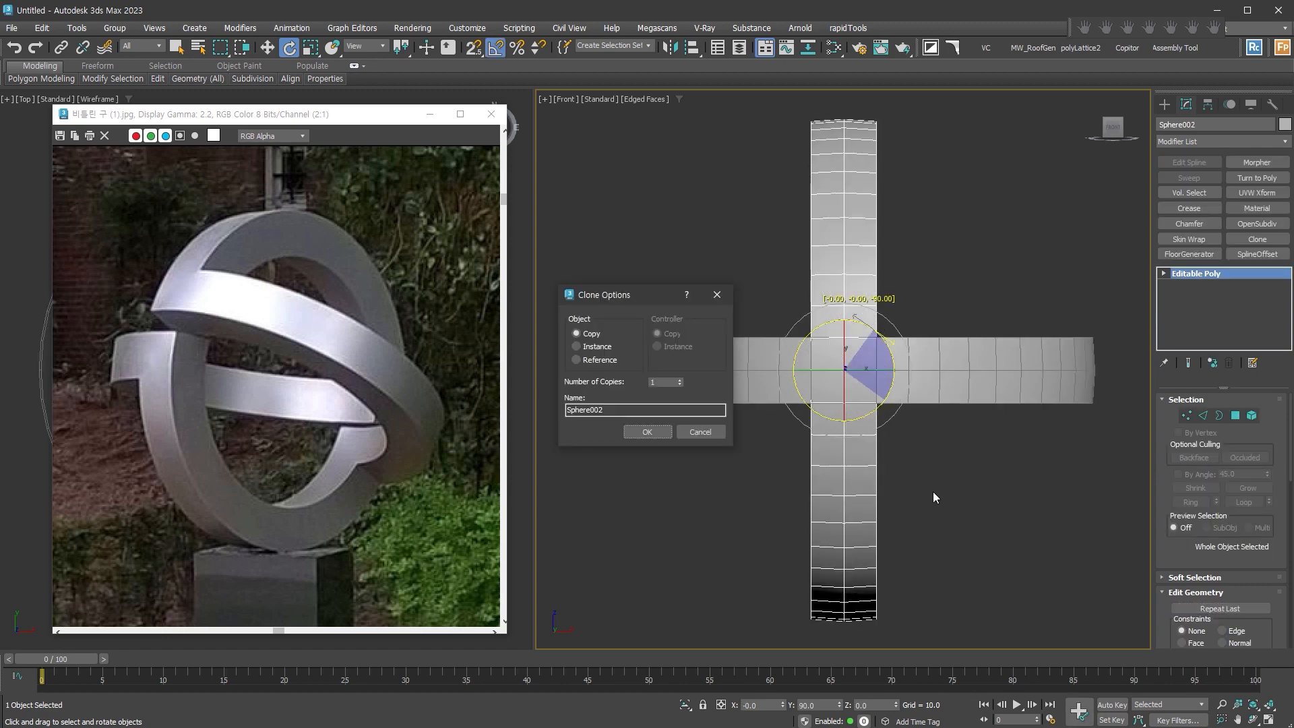
pyautogui.click(647, 432)
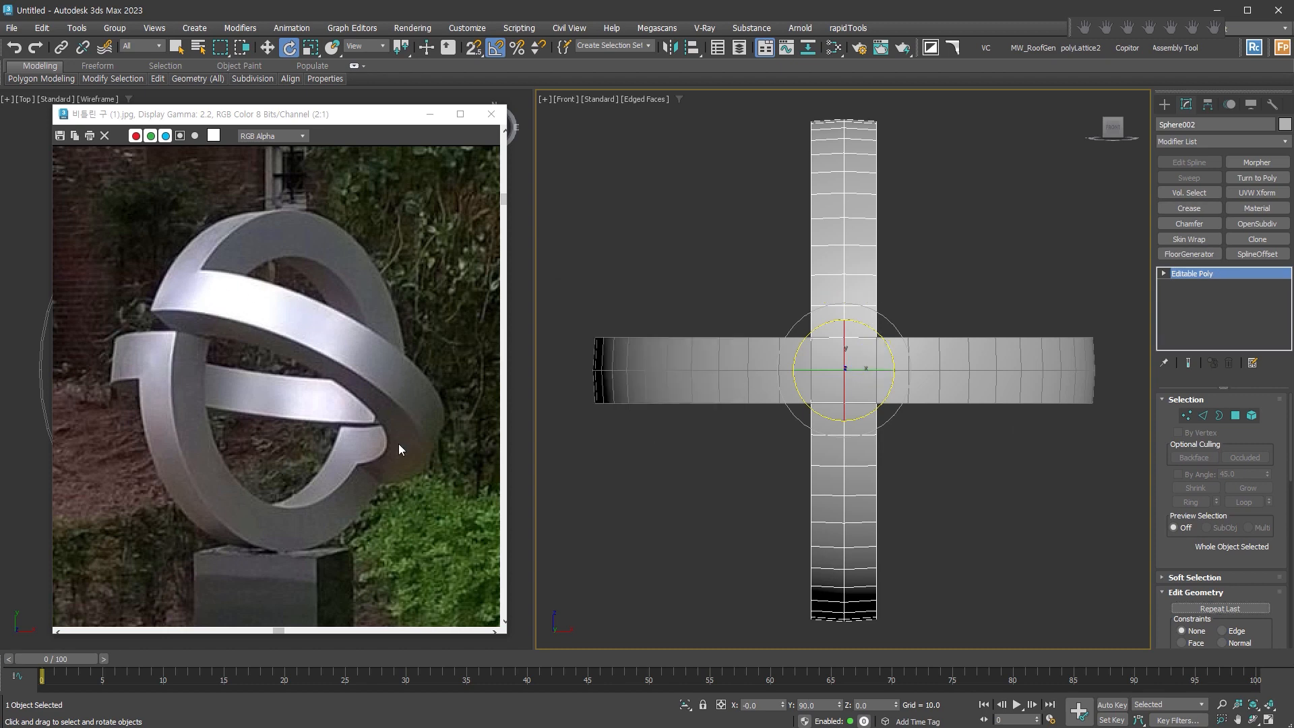
# Chamfer the vertical ring's cross edges at both crossings with the horizontal ring by 0.779, with one segment and Open Chamfer enabled
pyautogui.keyDown('alt'); pyautogui.moveTo(997, 445); pyautogui.dragTo(704, 395, button='middle'); pyautogui.keyUp('alt')
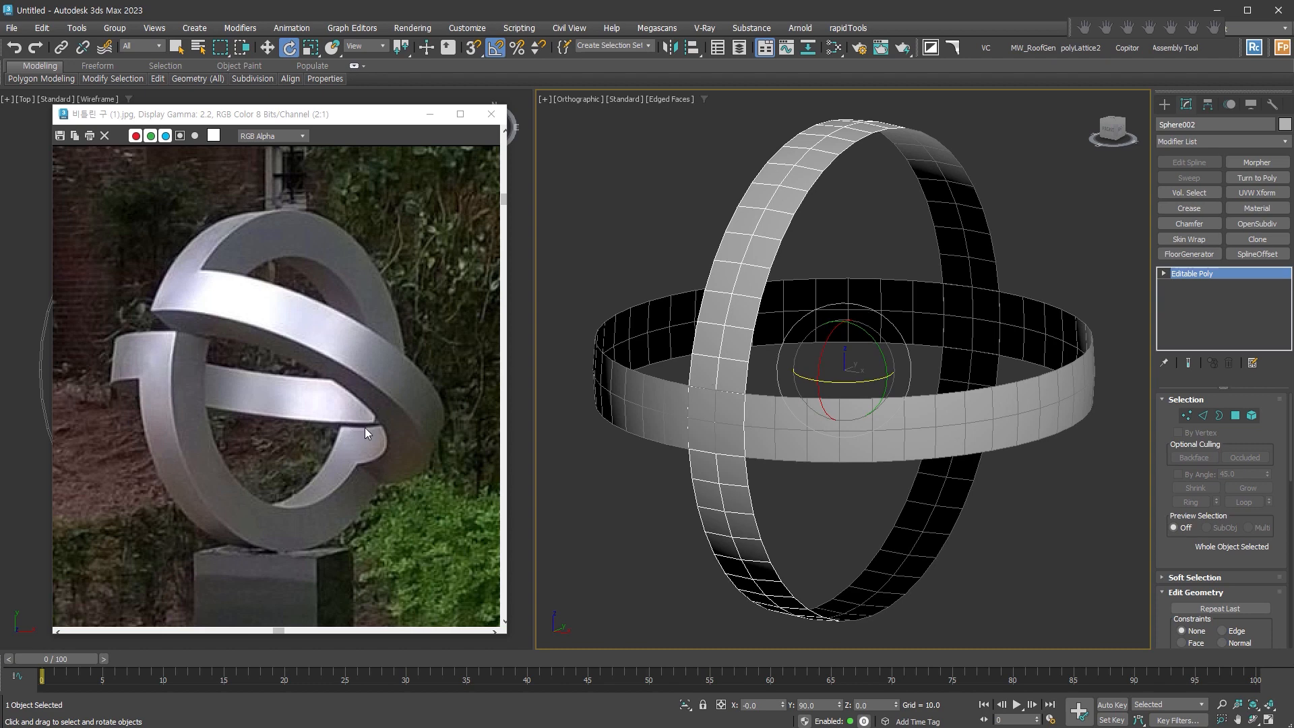
pyautogui.click(1204, 416)
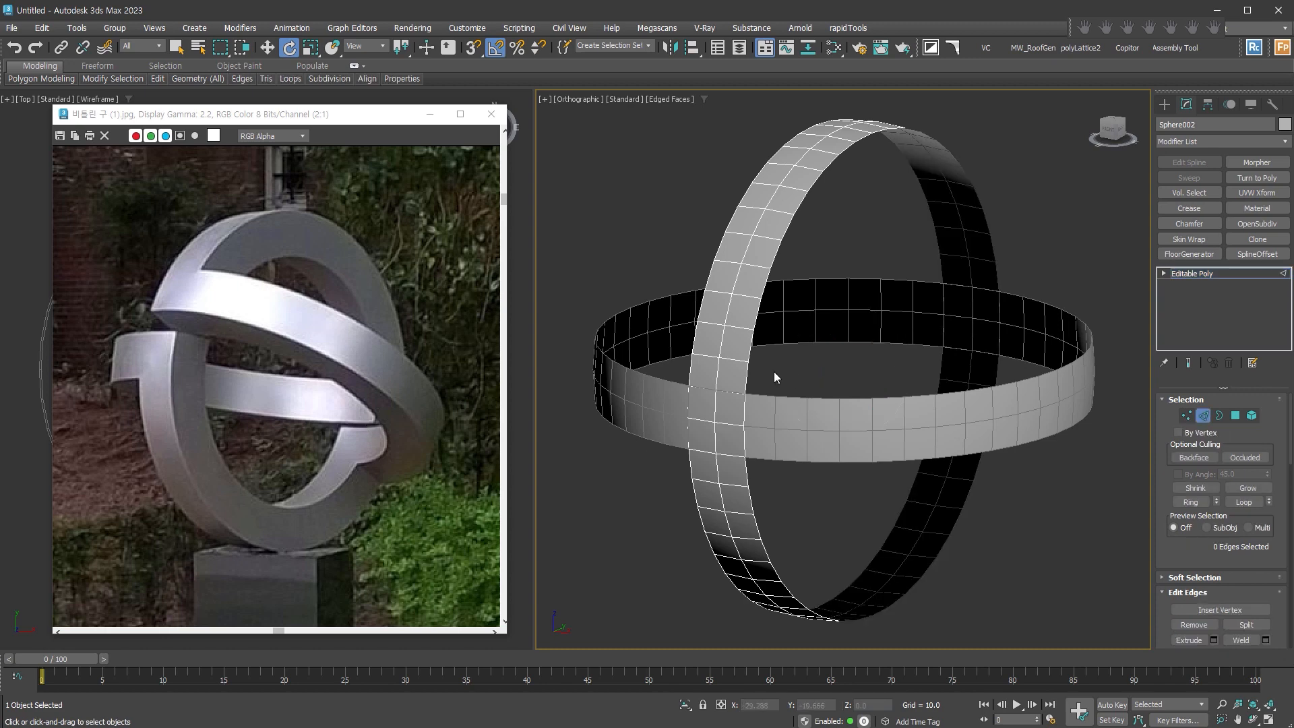
pyautogui.click(716, 394)
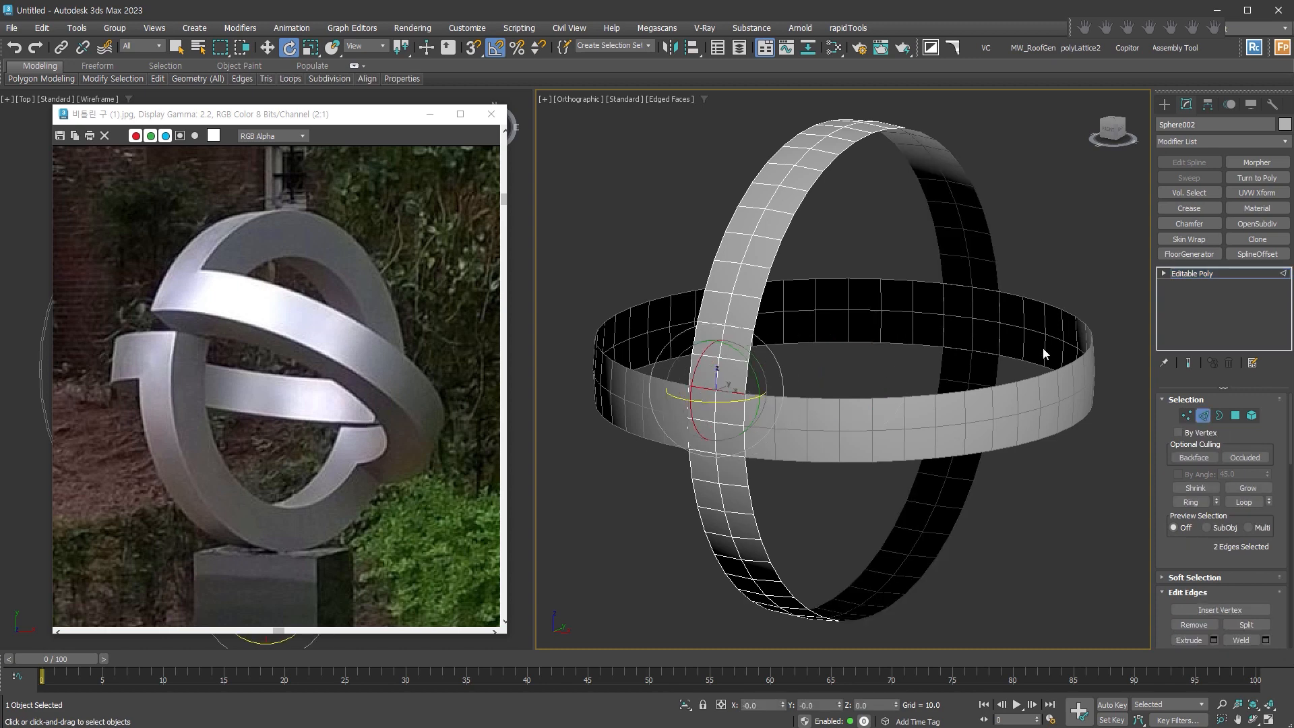
pyautogui.keyDown('ctrl'); pyautogui.click(987, 351); pyautogui.keyUp('ctrl')
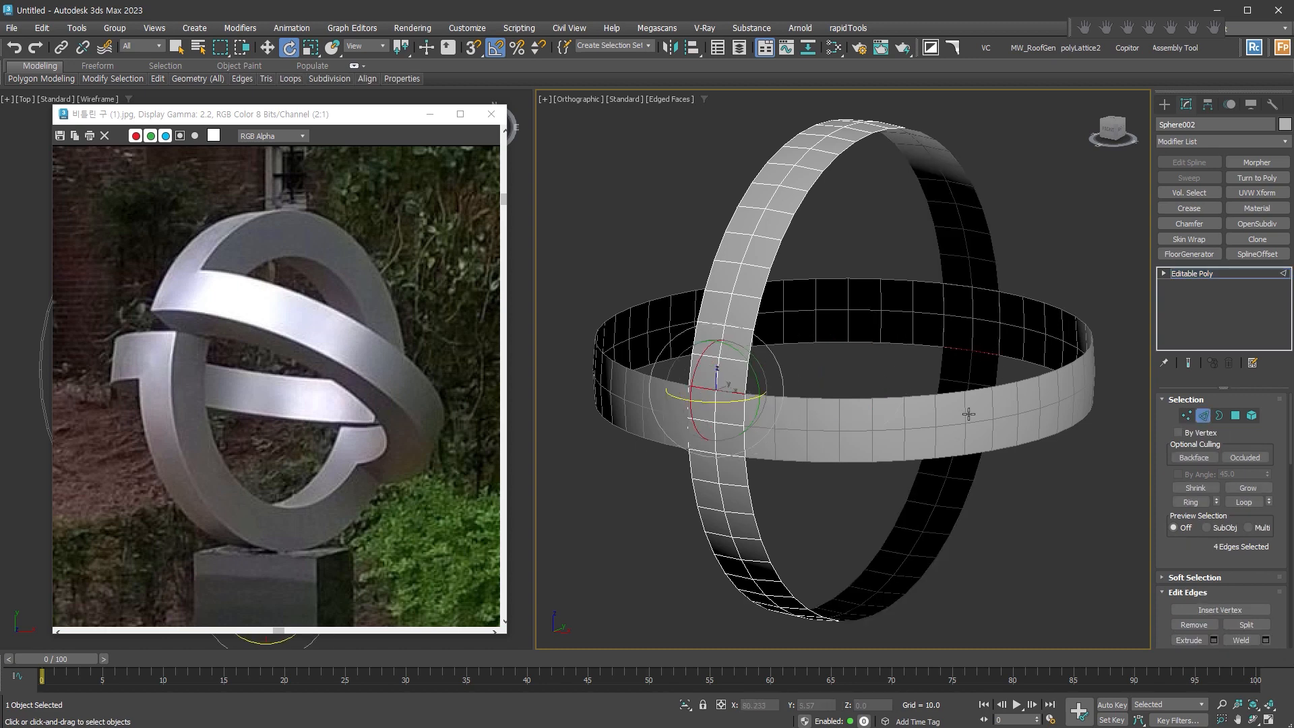
pyautogui.scroll(3, 726, 389)
pyautogui.rightClick(740, 379)
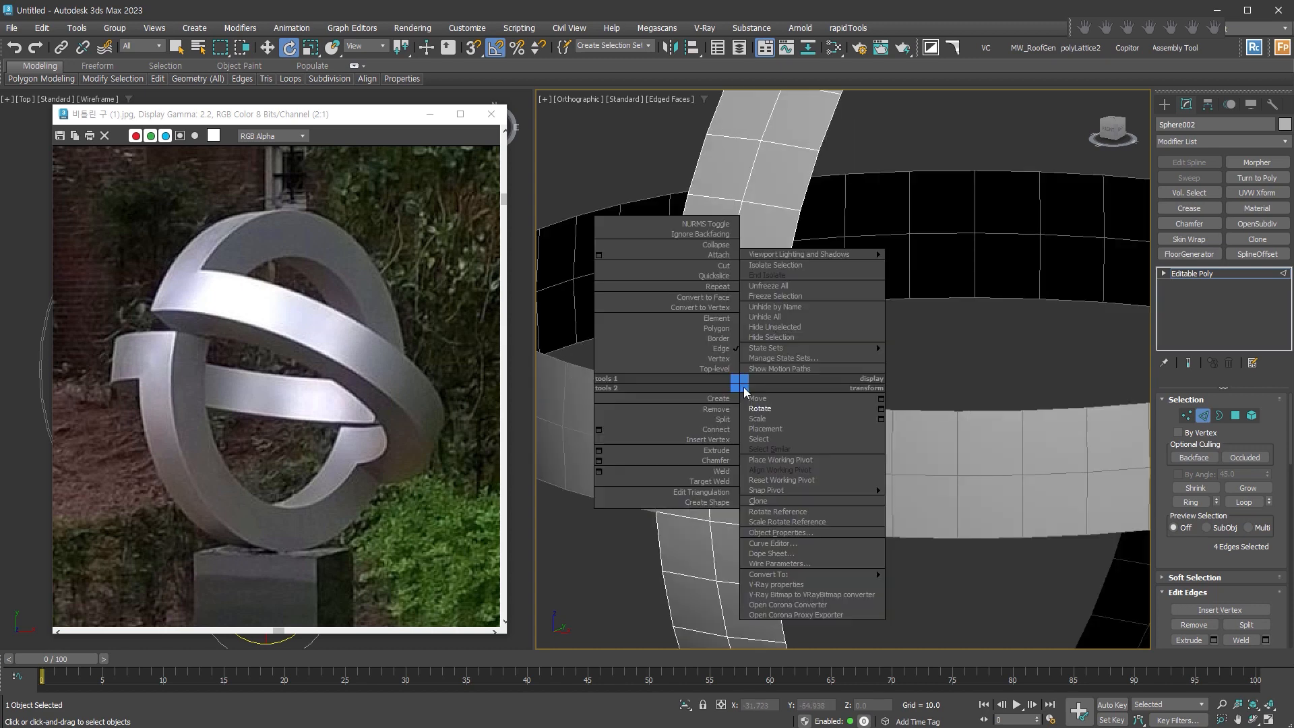
pyautogui.click(602, 464)
pyautogui.moveTo(853, 398); pyautogui.dragTo(858, 390)
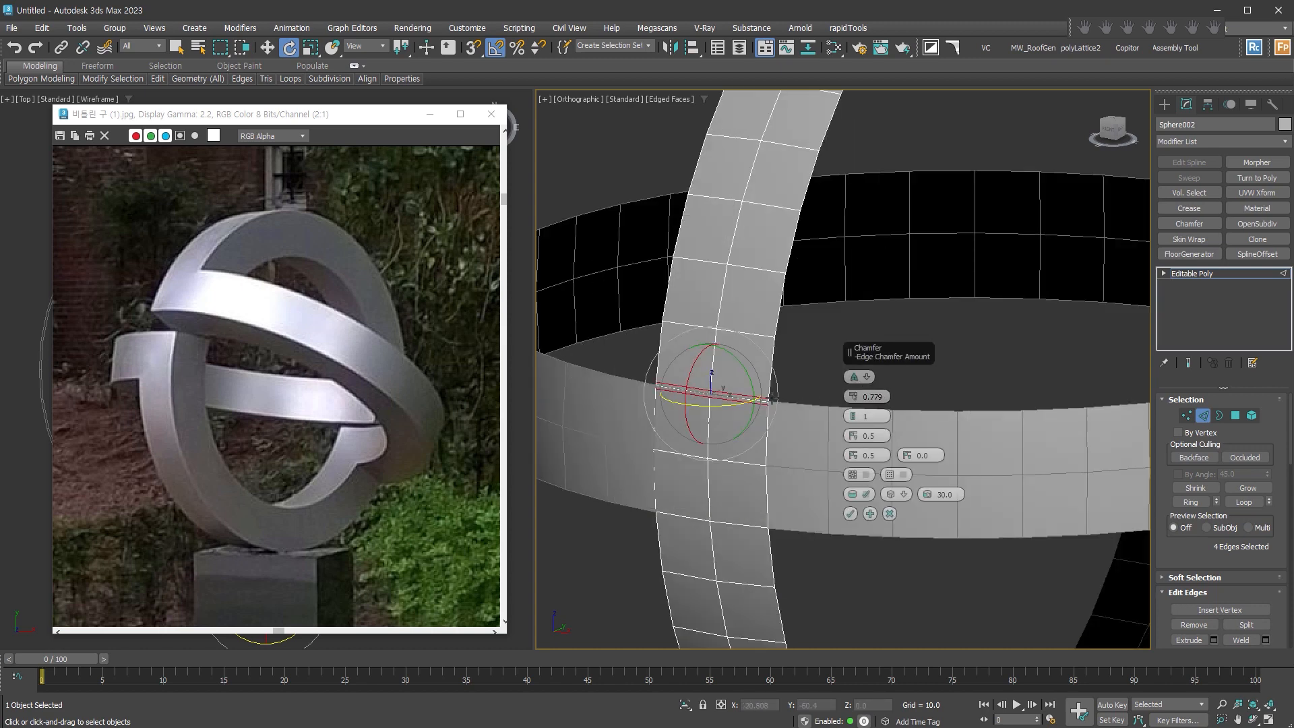
pyautogui.click(865, 478)
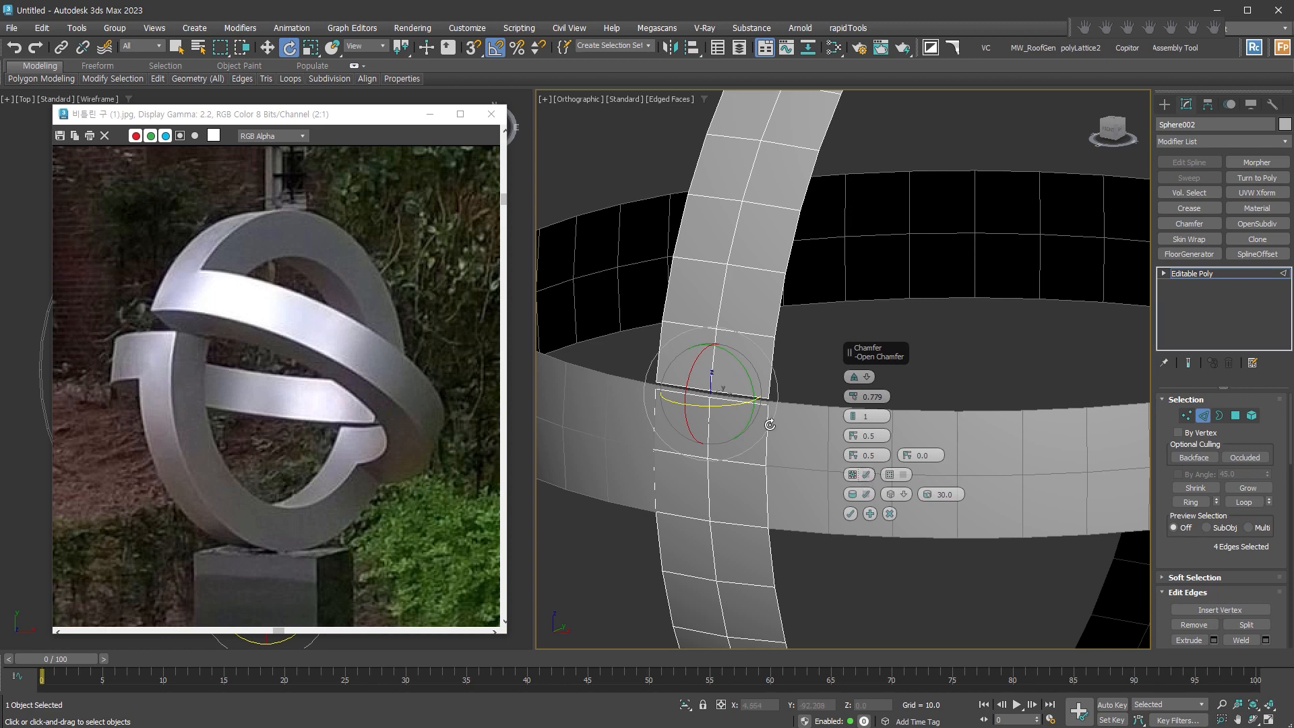
pyautogui.click(851, 514)
pyautogui.press('2')
# Remove the horizontal ring's polygons where the vertical ring crosses it on both sides, splitting it into two halves
pyautogui.press('z')
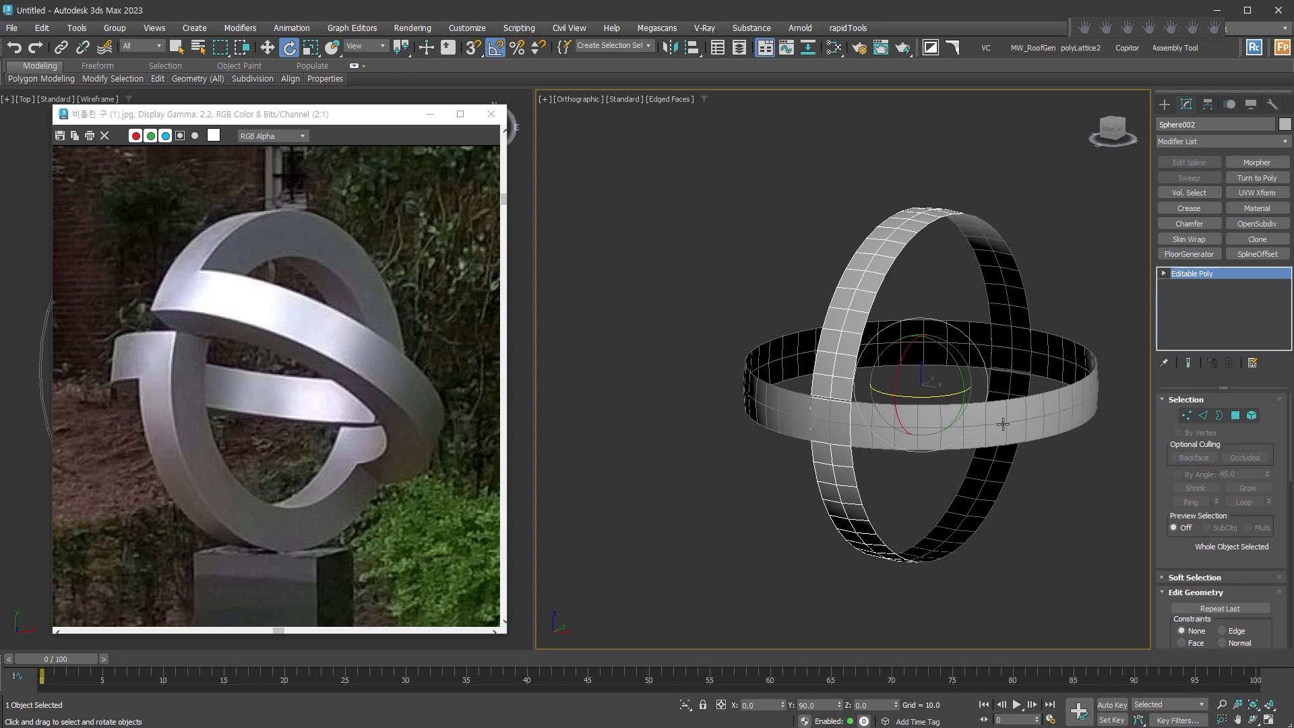
pyautogui.click(1003, 423)
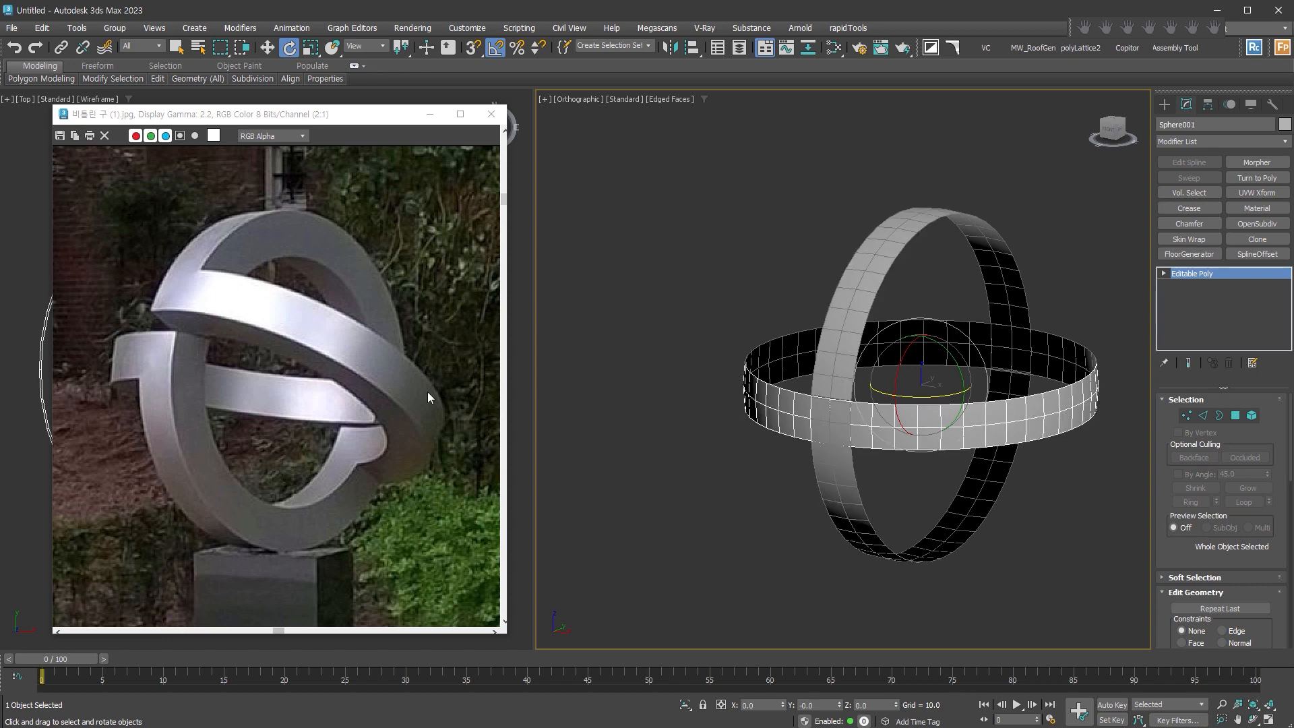
pyautogui.scroll(2, 907, 408)
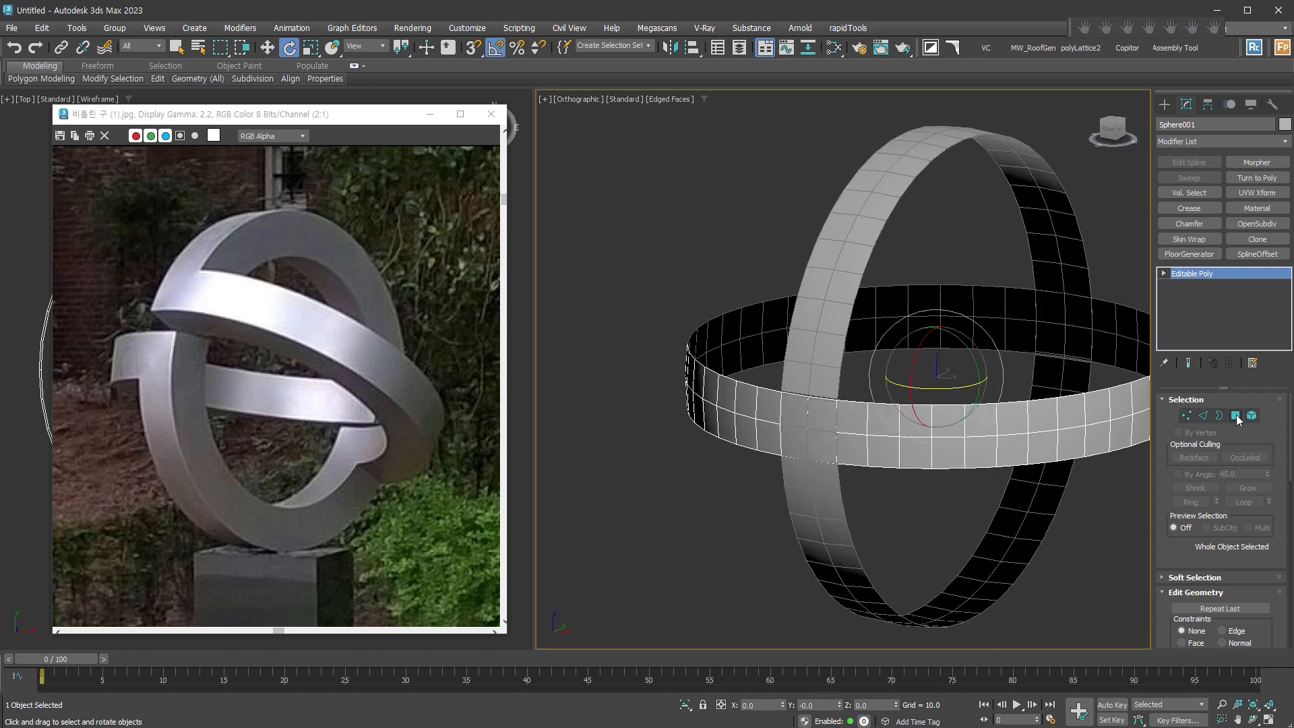
pyautogui.click(1234, 416)
pyautogui.moveTo(921, 407); pyautogui.dragTo(815, 414, button='middle')
pyautogui.keyDown('alt'); pyautogui.moveTo(907, 411); pyautogui.dragTo(918, 416, button='middle'); pyautogui.keyUp('alt')
pyautogui.moveTo(945, 382); pyautogui.dragTo(921, 279)
pyautogui.hotkey('ctrl', 'z')
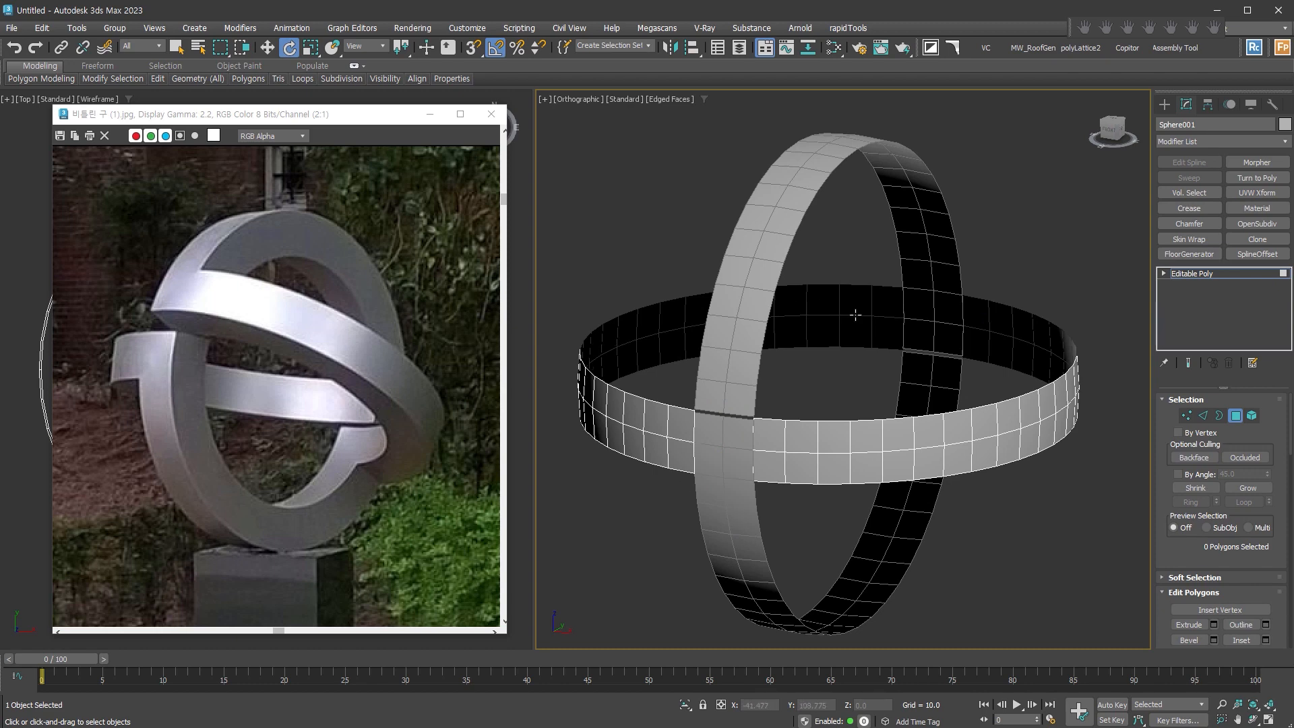
# Select the right half of the split horizontal ring as an element and apply an FFD 2x2x2 modifier to it
pyautogui.scroll(3, 735, 404)
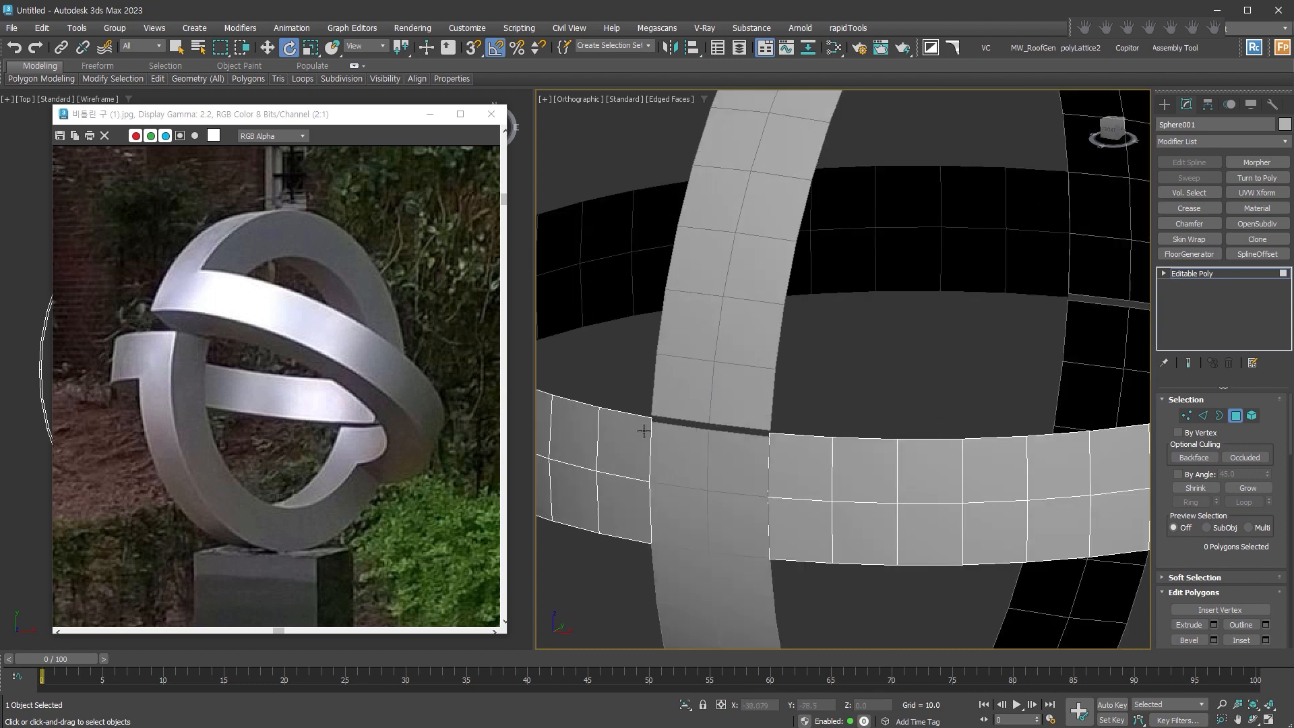
pyautogui.scroll(-3, 661, 492)
pyautogui.keyDown('alt'); pyautogui.moveTo(989, 420); pyautogui.dragTo(709, 471, button='middle'); pyautogui.keyUp('alt')
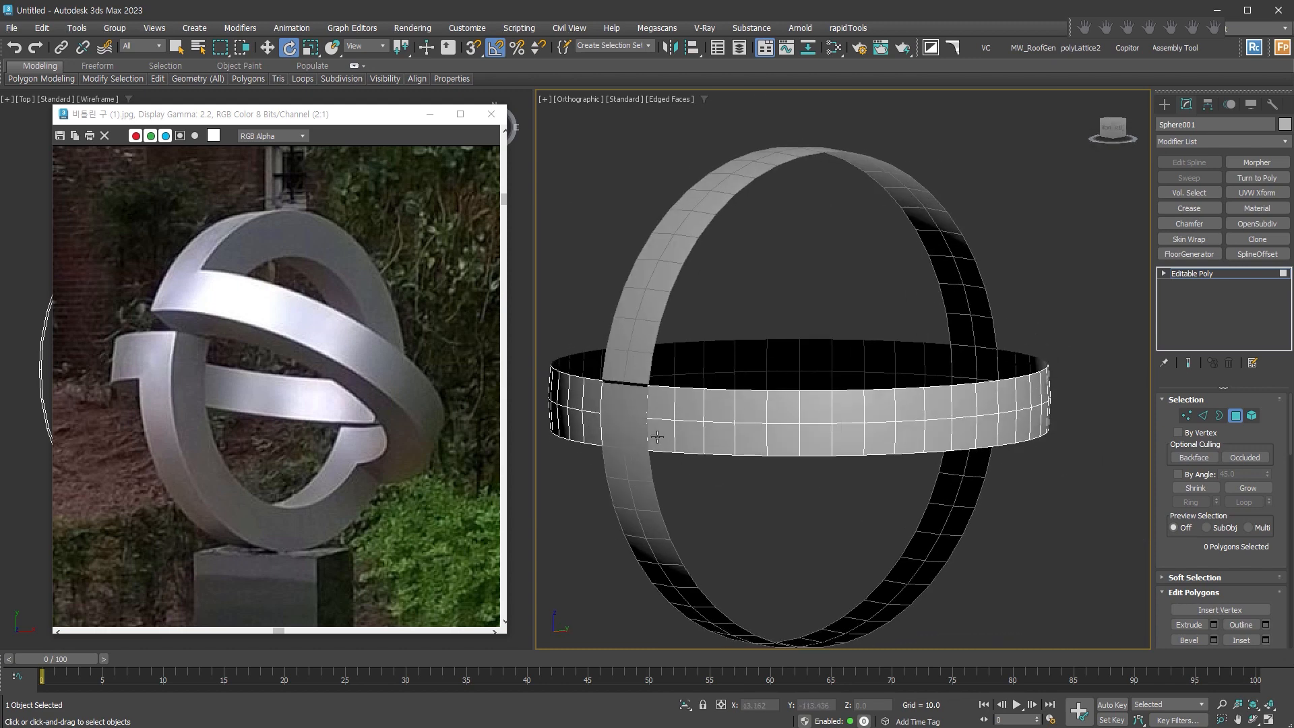
pyautogui.keyDown('alt'); pyautogui.moveTo(1016, 416); pyautogui.dragTo(980, 450, button='middle'); pyautogui.keyUp('alt')
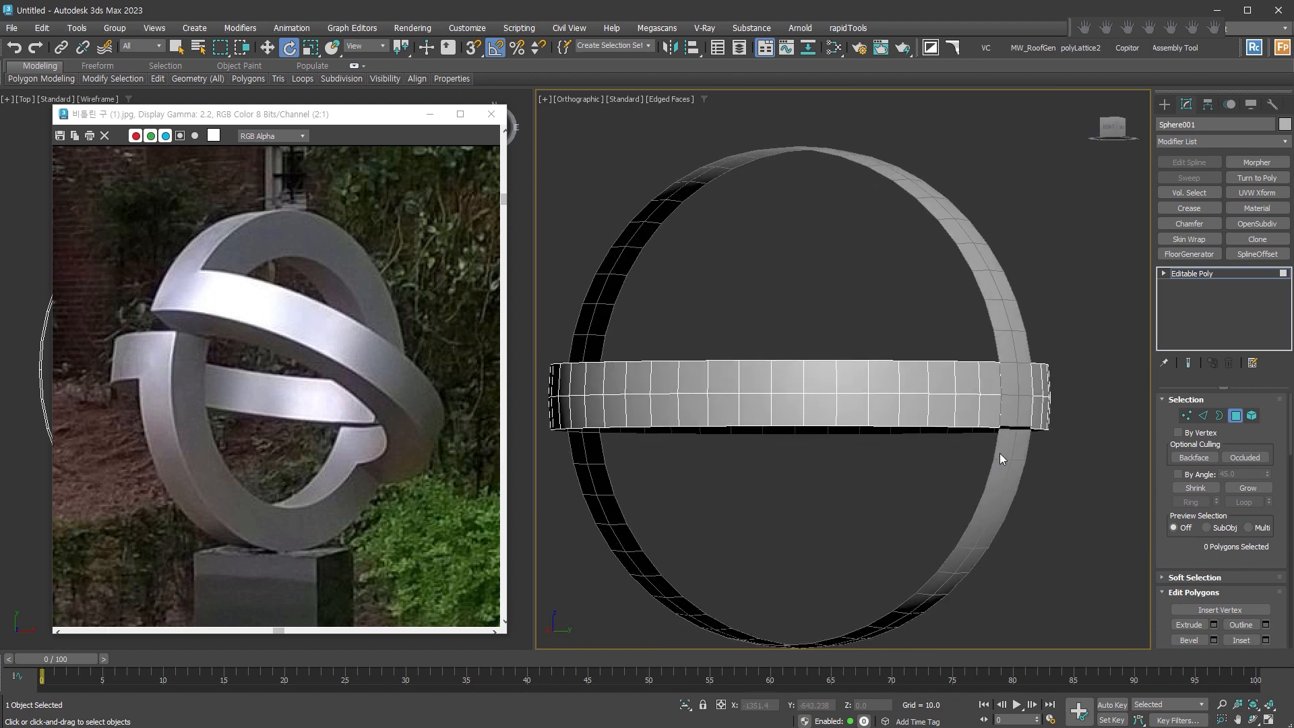
pyautogui.keyDown('alt'); pyautogui.moveTo(763, 443); pyautogui.dragTo(893, 465, button='middle'); pyautogui.keyUp('alt')
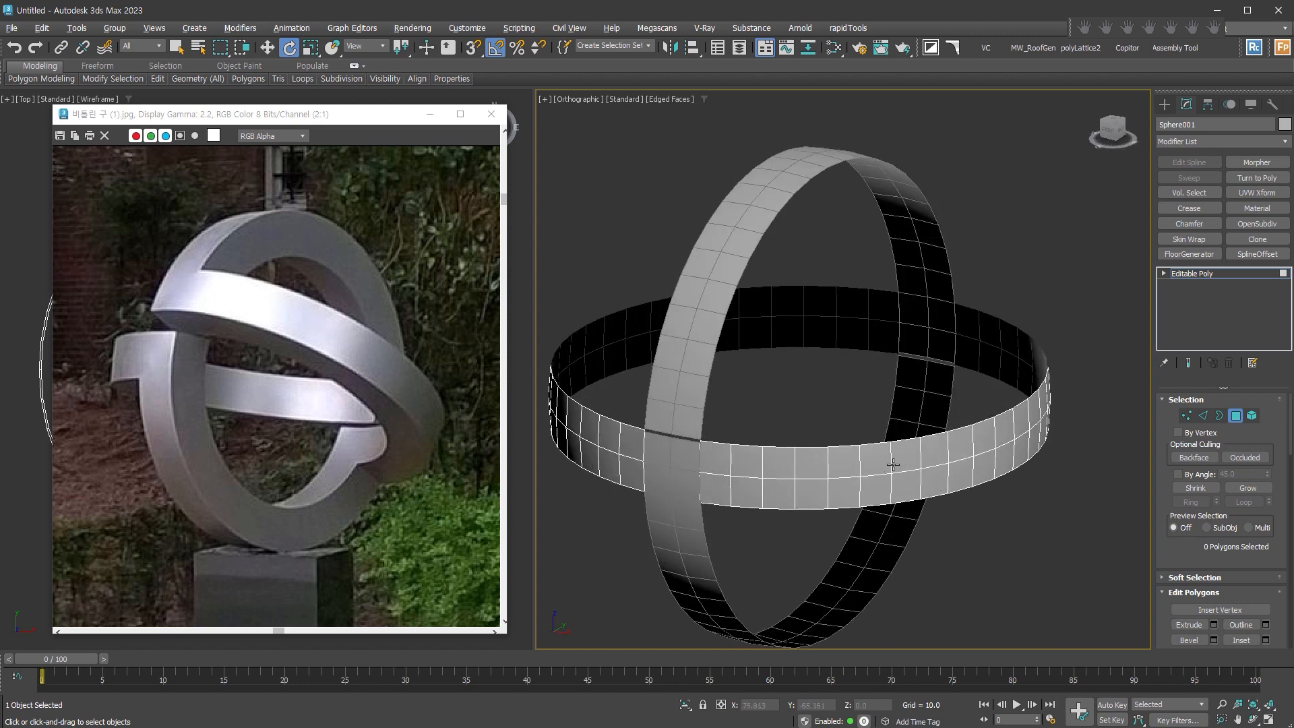
pyautogui.click(1251, 416)
pyautogui.click(1003, 433)
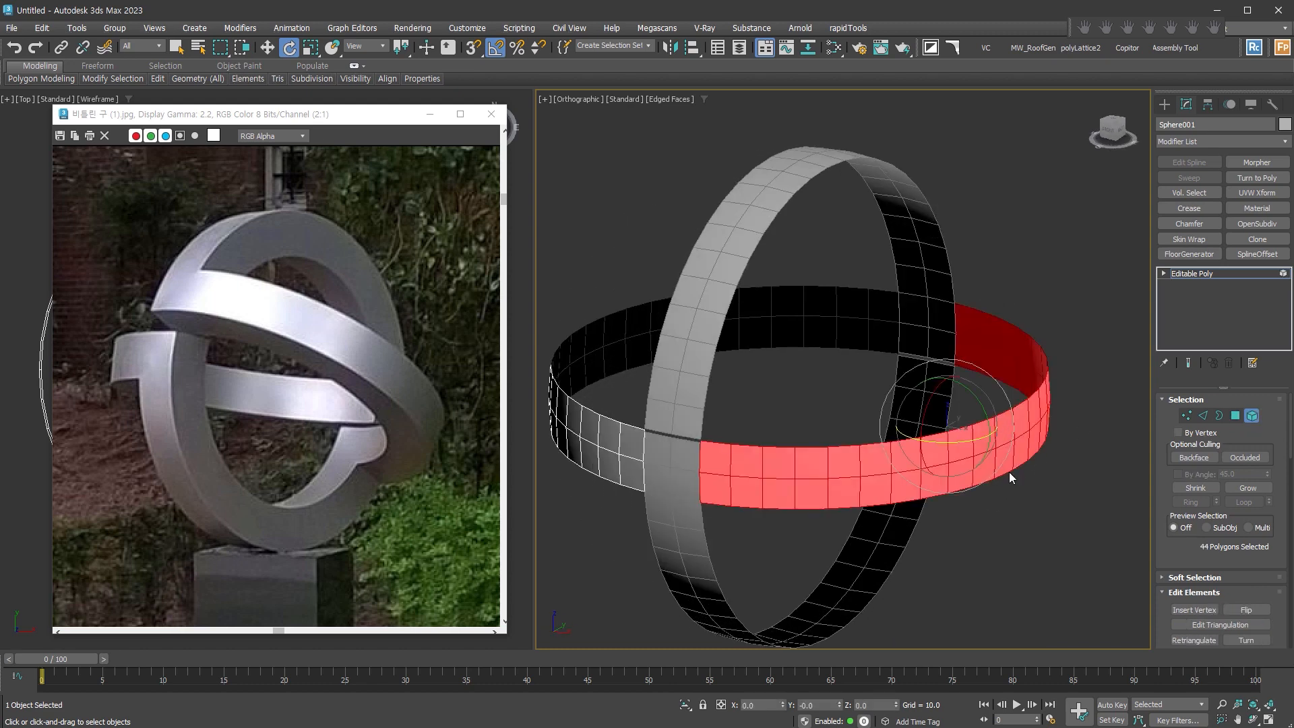
pyautogui.hotkey('alt', 'f')
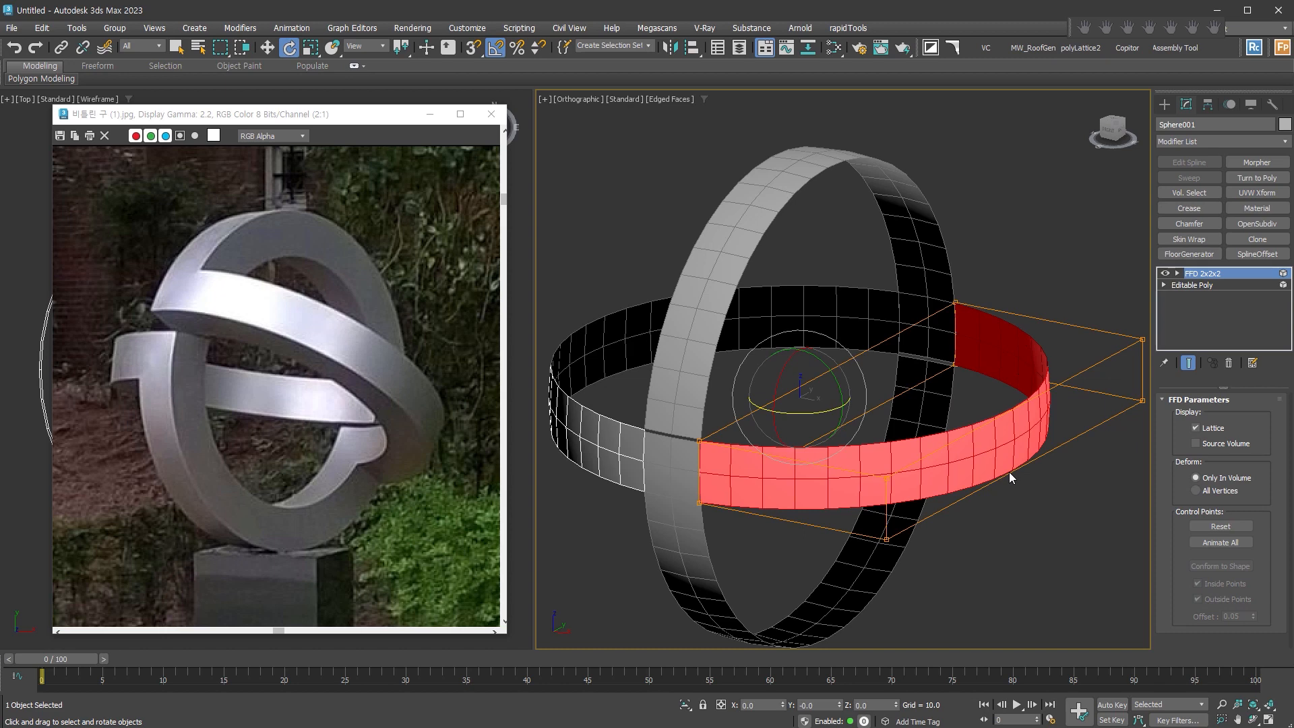
# Select the upper FFD control points at the near end of the right half ring
pyautogui.click(1177, 273)
pyautogui.click(1237, 285)
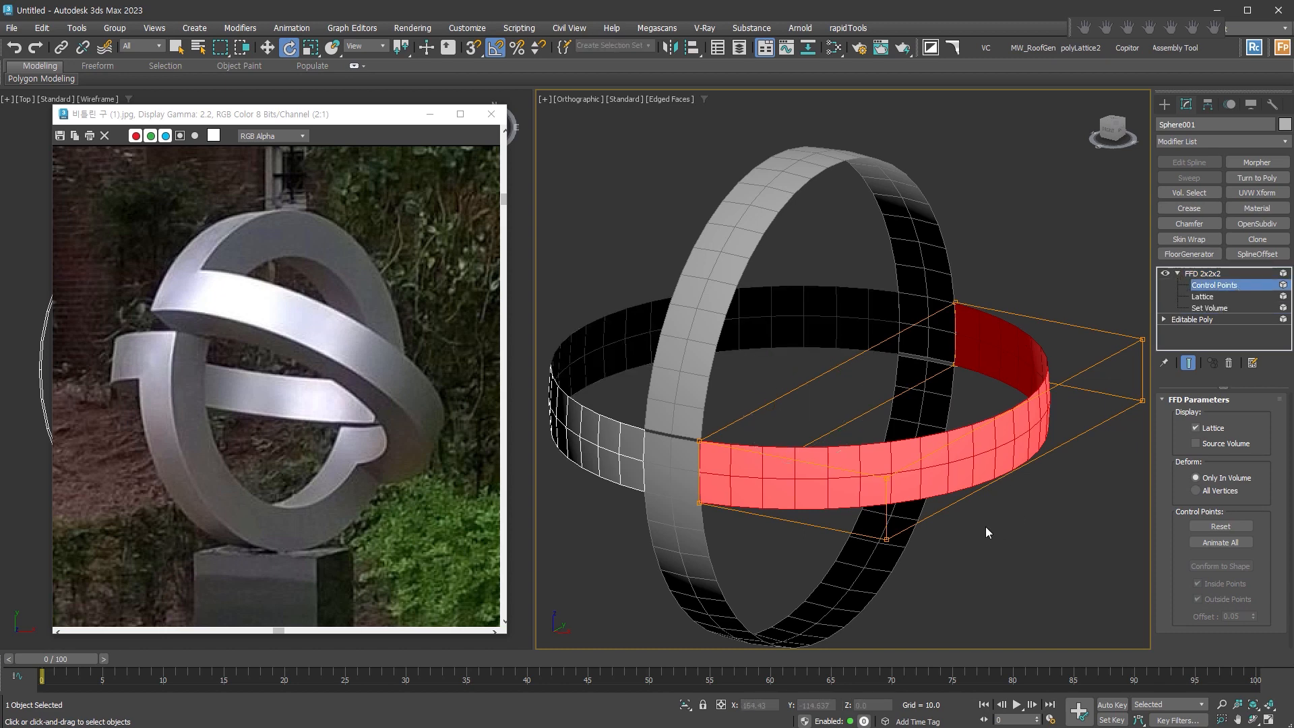
pyautogui.scroll(6, 937, 511)
pyautogui.moveTo(593, 291); pyautogui.dragTo(1024, 423)
pyautogui.rightClick(809, 342)
pyautogui.click(869, 348)
pyautogui.click(665, 358)
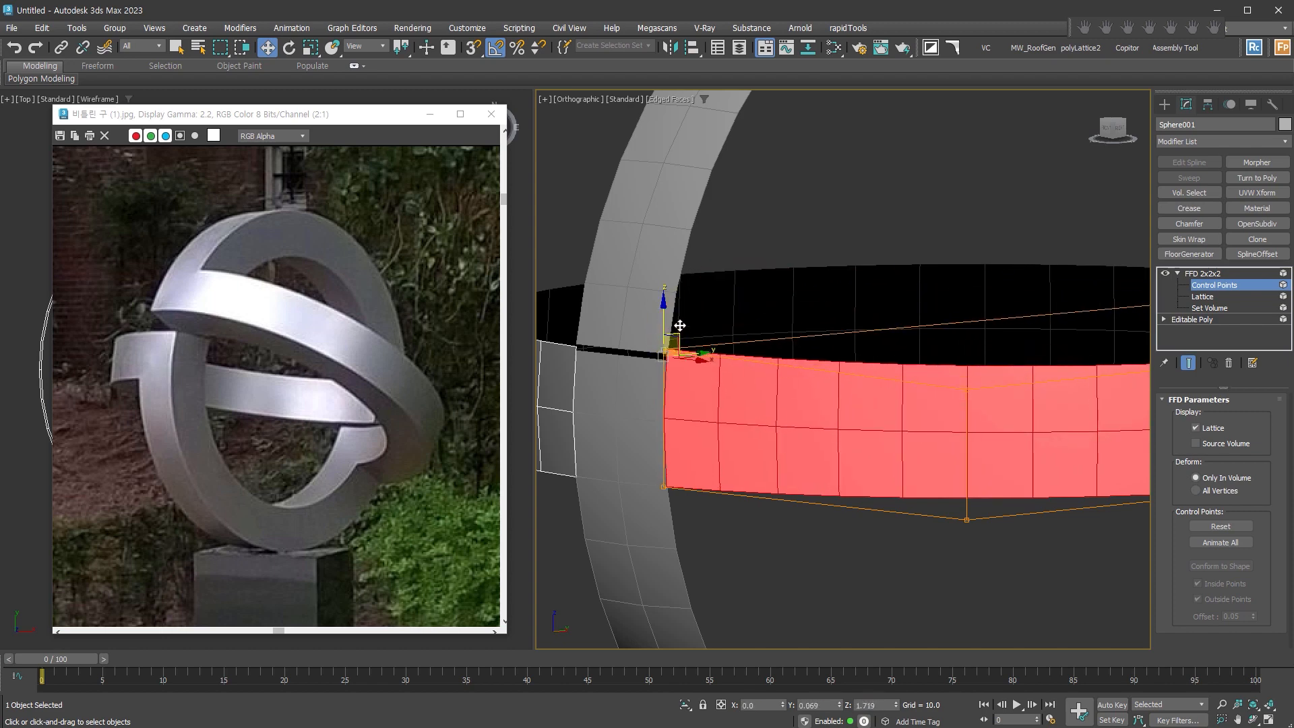
pyautogui.moveTo(640, 288); pyautogui.dragTo(1020, 418)
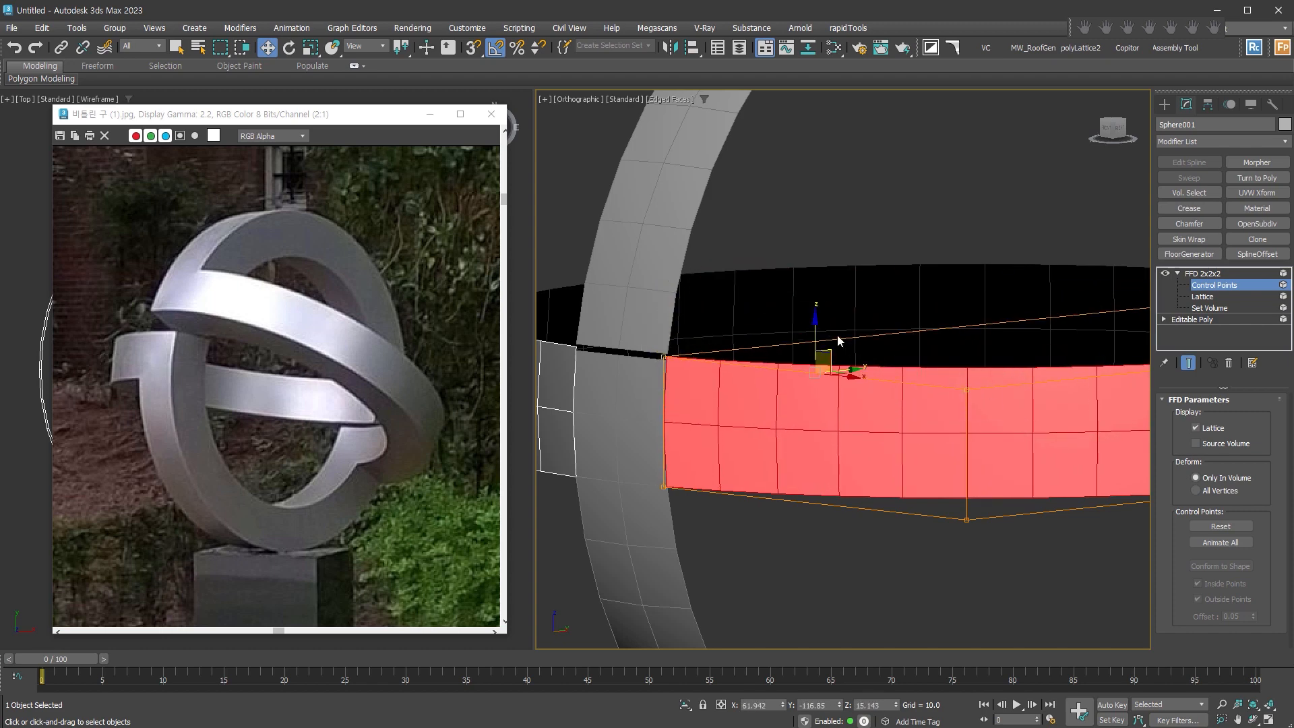
# Enable 3D snapping and raise the selected control points so the half ring's upper corner snaps to the vertical ring's edge vertex above the crossing
pyautogui.moveTo(815, 335); pyautogui.dragTo(850, 279)
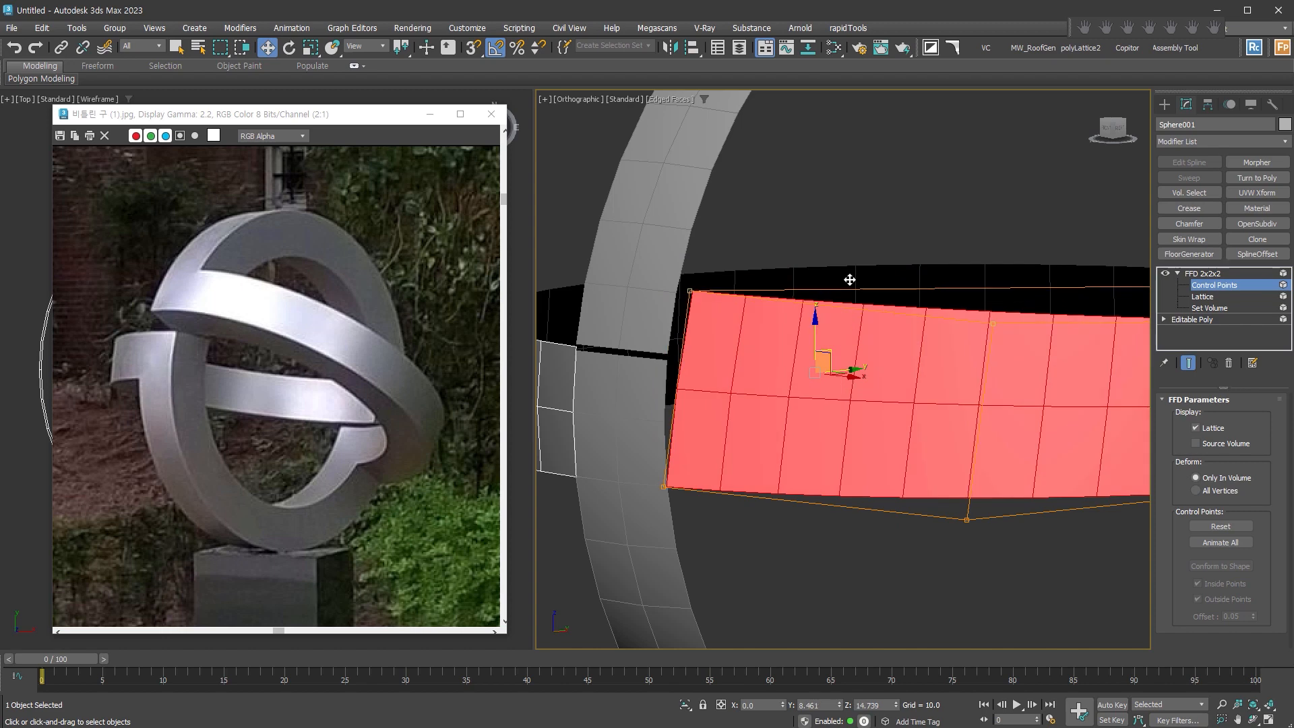
pyautogui.rightClick(850, 279)
pyautogui.scroll(4, 655, 348)
pyautogui.keyDown('alt'); pyautogui.moveTo(936, 462); pyautogui.dragTo(865, 434, button='middle'); pyautogui.keyUp('alt')
pyautogui.click(475, 48)
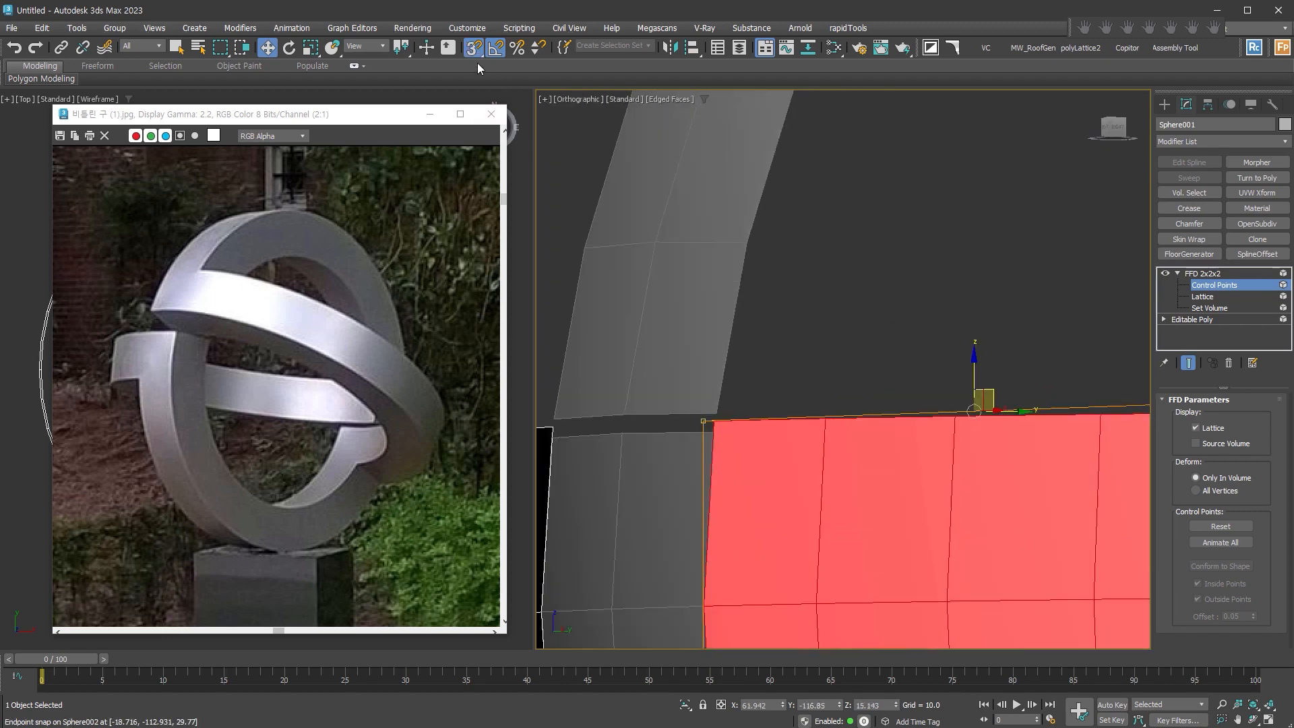
pyautogui.keyDown('alt'); pyautogui.moveTo(960, 397); pyautogui.dragTo(982, 474, button='middle'); pyautogui.keyUp('alt')
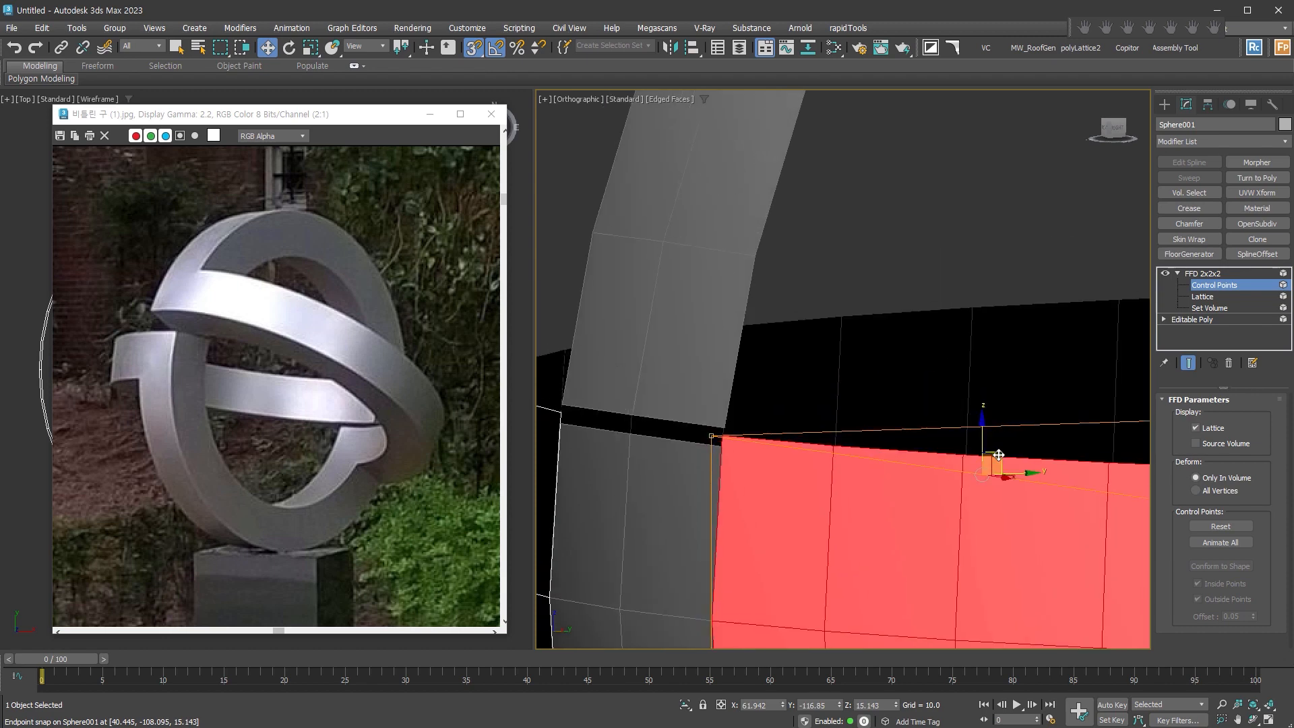
pyautogui.moveTo(1000, 454); pyautogui.dragTo(771, 210)
pyautogui.scroll(3, 787, 196)
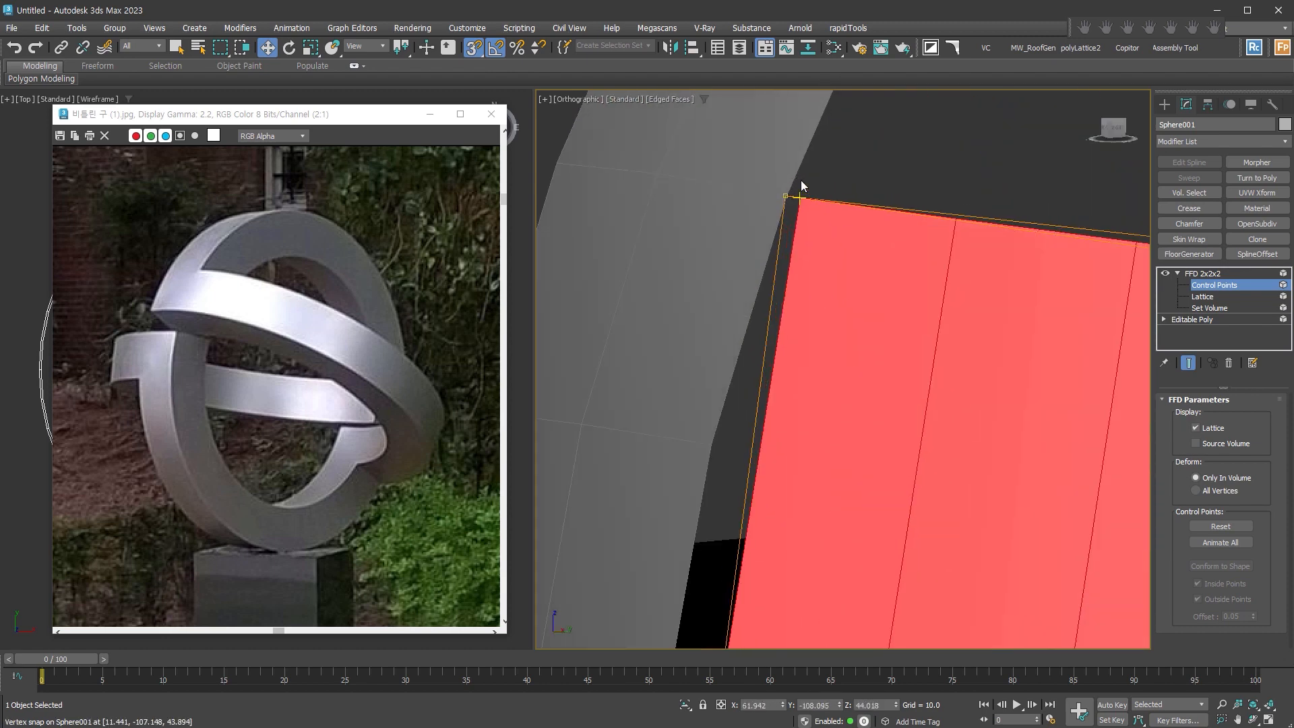
pyautogui.moveTo(788, 196)
pyautogui.mouseDown()
pyautogui.moveTo(794, 262)
pyautogui.moveTo(788, 191)
pyautogui.moveTo(838, 225)
pyautogui.mouseUp()
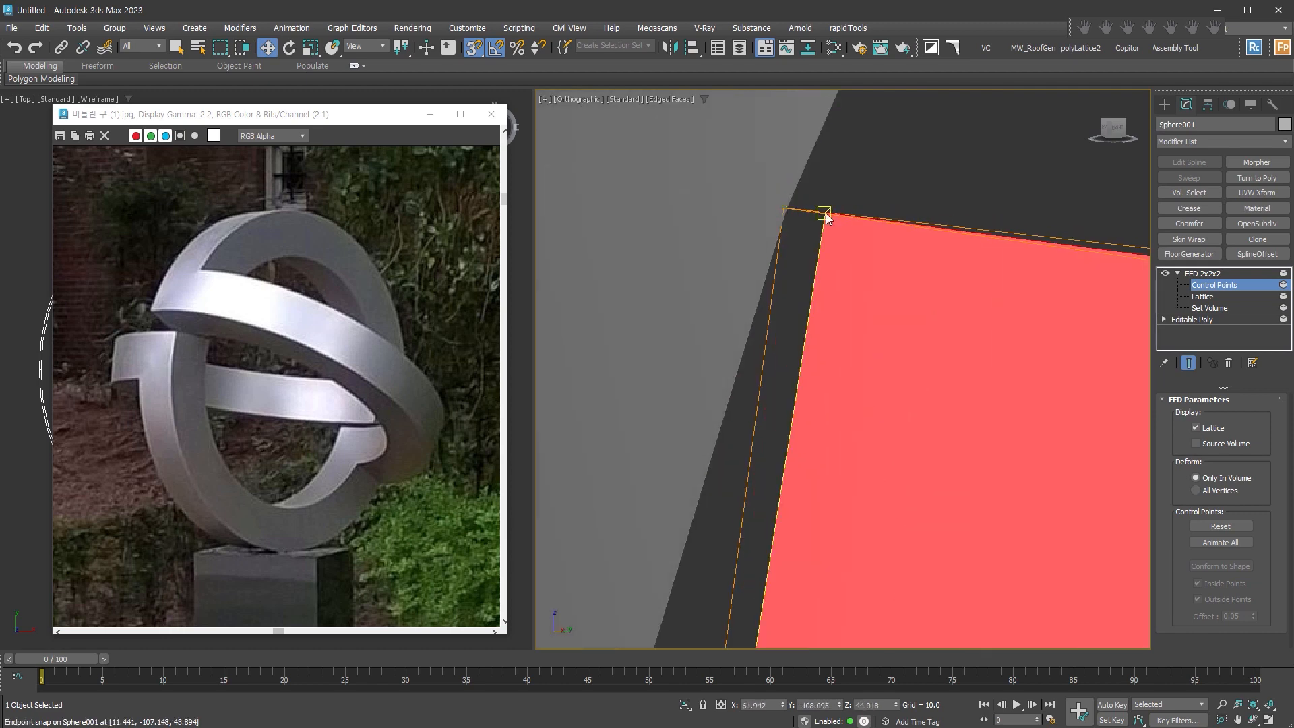
pyautogui.moveTo(824, 213); pyautogui.dragTo(788, 209)
# Raise the lower control points at the near end, snapping the half ring's lower corner to the vertical ring's corner just above the gap
pyautogui.scroll(-5, 771, 378)
pyautogui.moveTo(638, 402); pyautogui.dragTo(867, 486)
pyautogui.scroll(5, 674, 423)
pyautogui.moveTo(676, 421); pyautogui.dragTo(745, 577, button='middle')
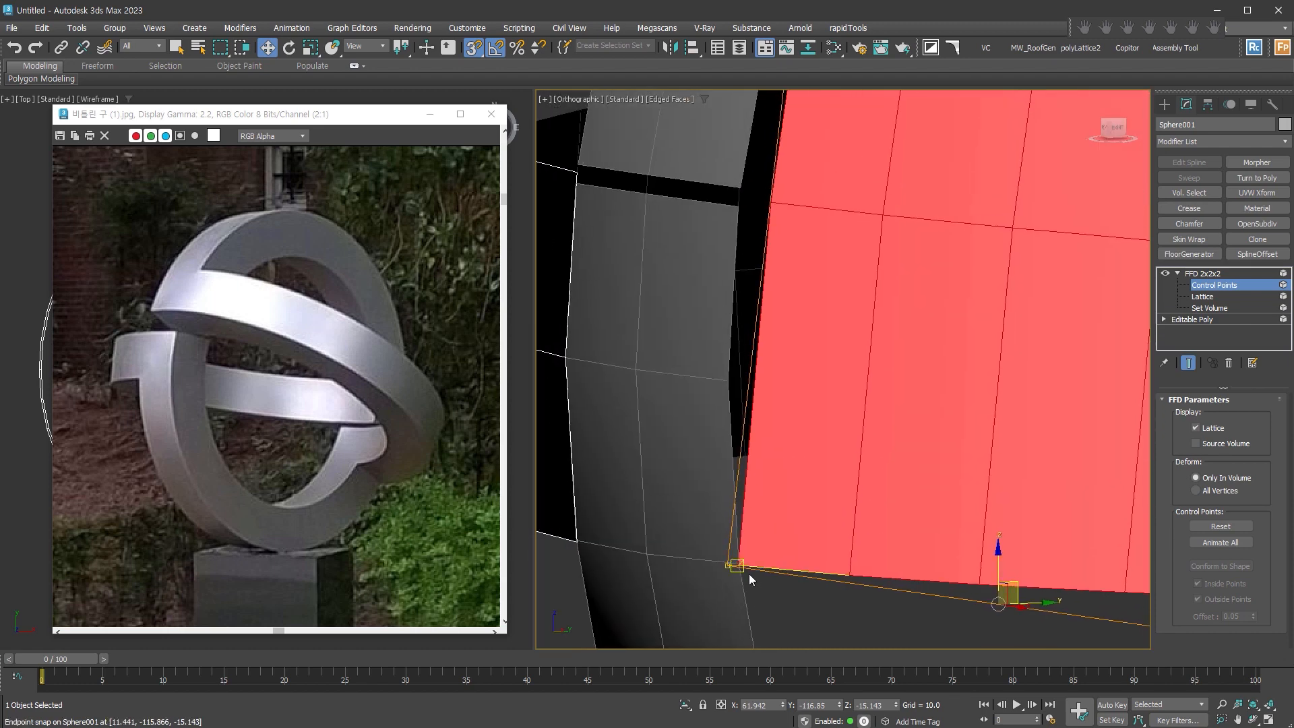
pyautogui.press('space')
pyautogui.moveTo(737, 565); pyautogui.dragTo(745, 188)
pyautogui.moveTo(744, 188); pyautogui.dragTo(754, 387, button='middle')
pyautogui.scroll(7, 754, 383)
pyautogui.moveTo(769, 486); pyautogui.dragTo(767, 453)
pyautogui.scroll(-11, 767, 453)
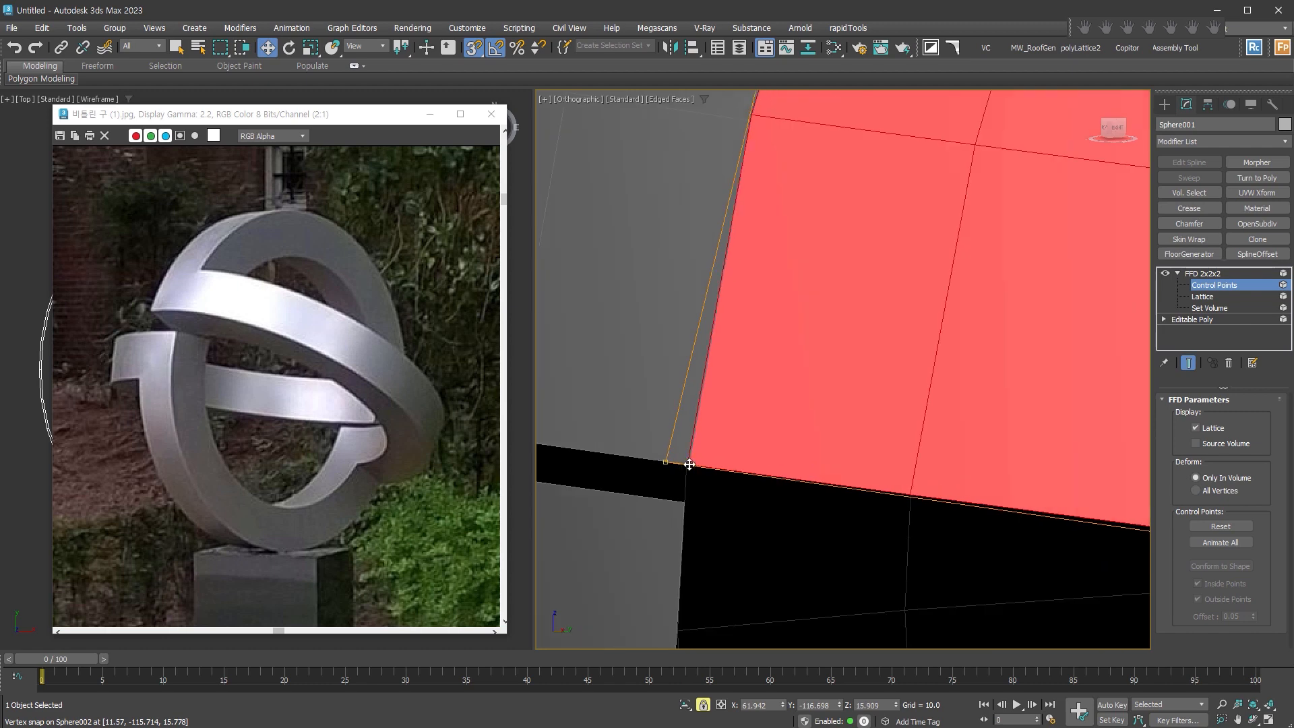
# Lower the bottom control points at the half ring's far end, snapping its lower corner to the vertical ring's edge vertex below the crossing
pyautogui.keyDown('alt'); pyautogui.moveTo(918, 492); pyautogui.dragTo(749, 514, button='middle'); pyautogui.keyUp('alt')
pyautogui.scroll(4, 953, 465)
pyautogui.press('space')
pyautogui.moveTo(664, 559); pyautogui.dragTo(1038, 432)
pyautogui.moveTo(959, 527); pyautogui.dragTo(1007, 211, button='middle')
pyautogui.scroll(4, 952, 382)
pyautogui.press('space')
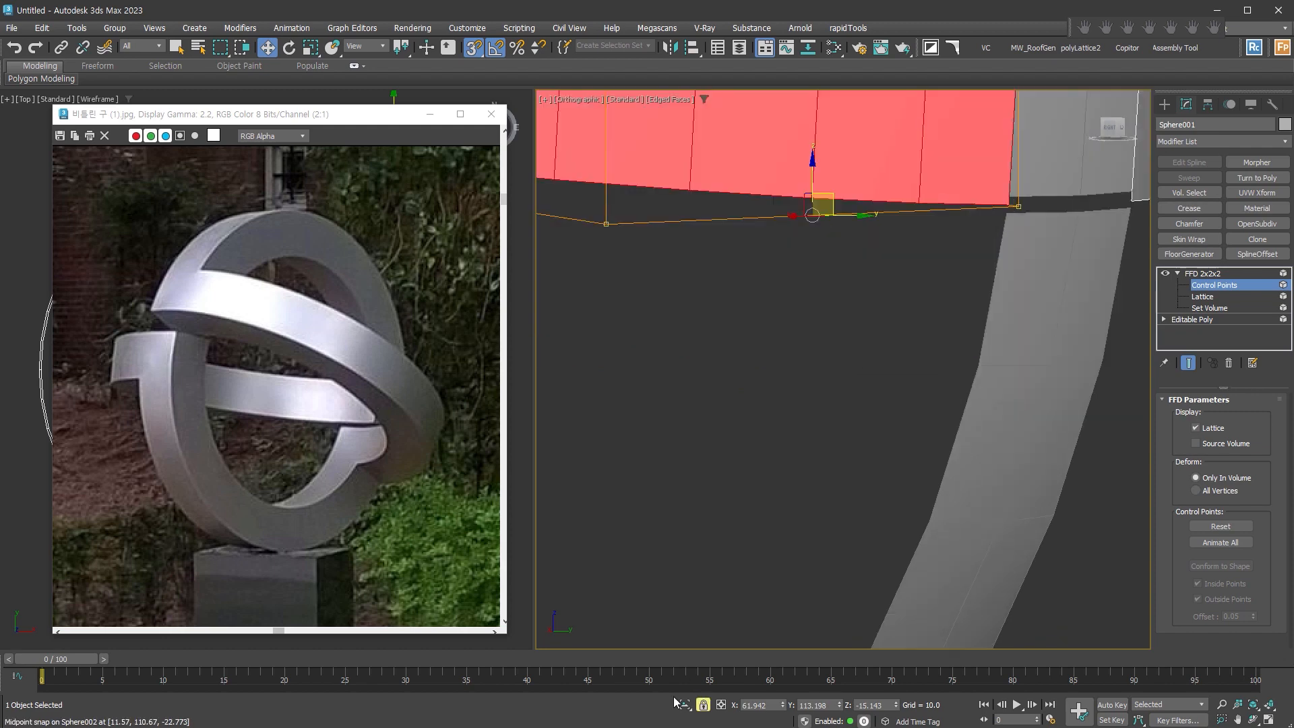
pyautogui.moveTo(1010, 205); pyautogui.dragTo(933, 518)
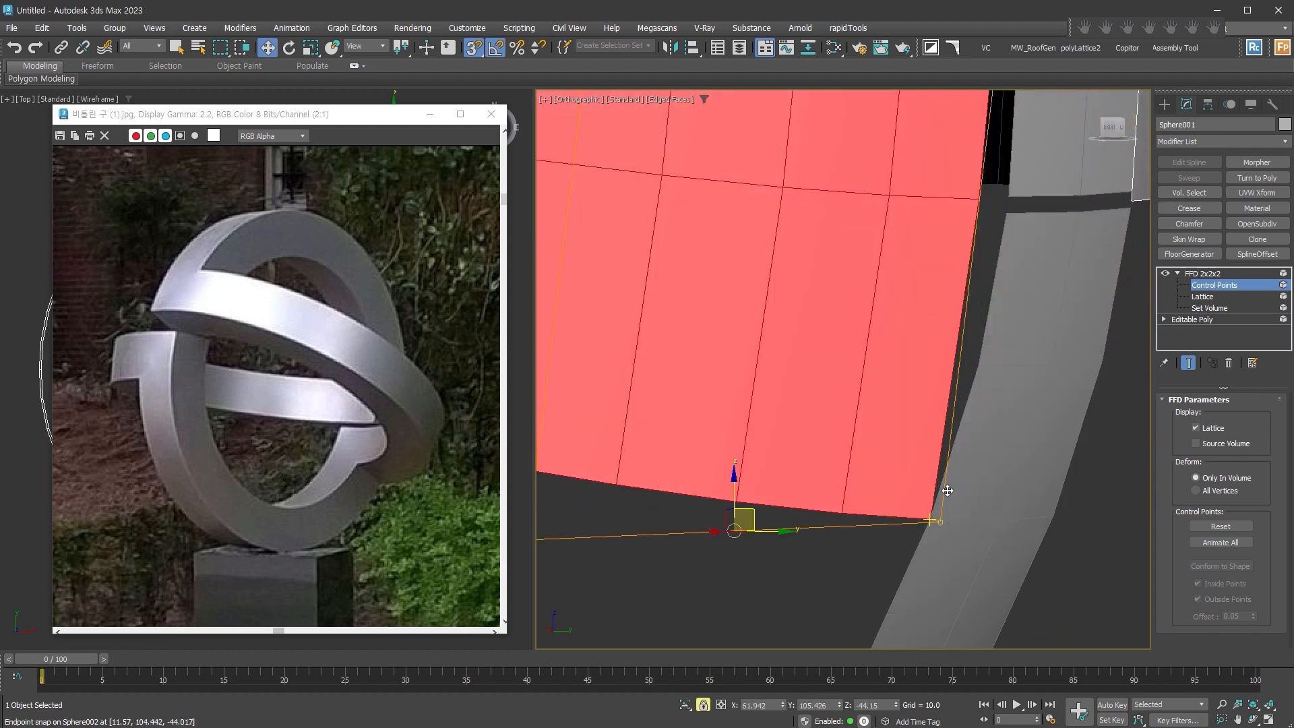
# Lower the upper control points at the far end, snapping the half ring's upper corner to the vertical ring's corner just below the gap
pyautogui.scroll(-2, 990, 307)
pyautogui.moveTo(990, 307); pyautogui.dragTo(960, 492, button='middle')
pyautogui.scroll(-2, 966, 206)
pyautogui.press('space')
pyautogui.moveTo(742, 160); pyautogui.dragTo(1086, 264)
pyautogui.scroll(6, 974, 229)
pyautogui.press('space')
pyautogui.moveTo(961, 119); pyautogui.dragTo(962, 589)
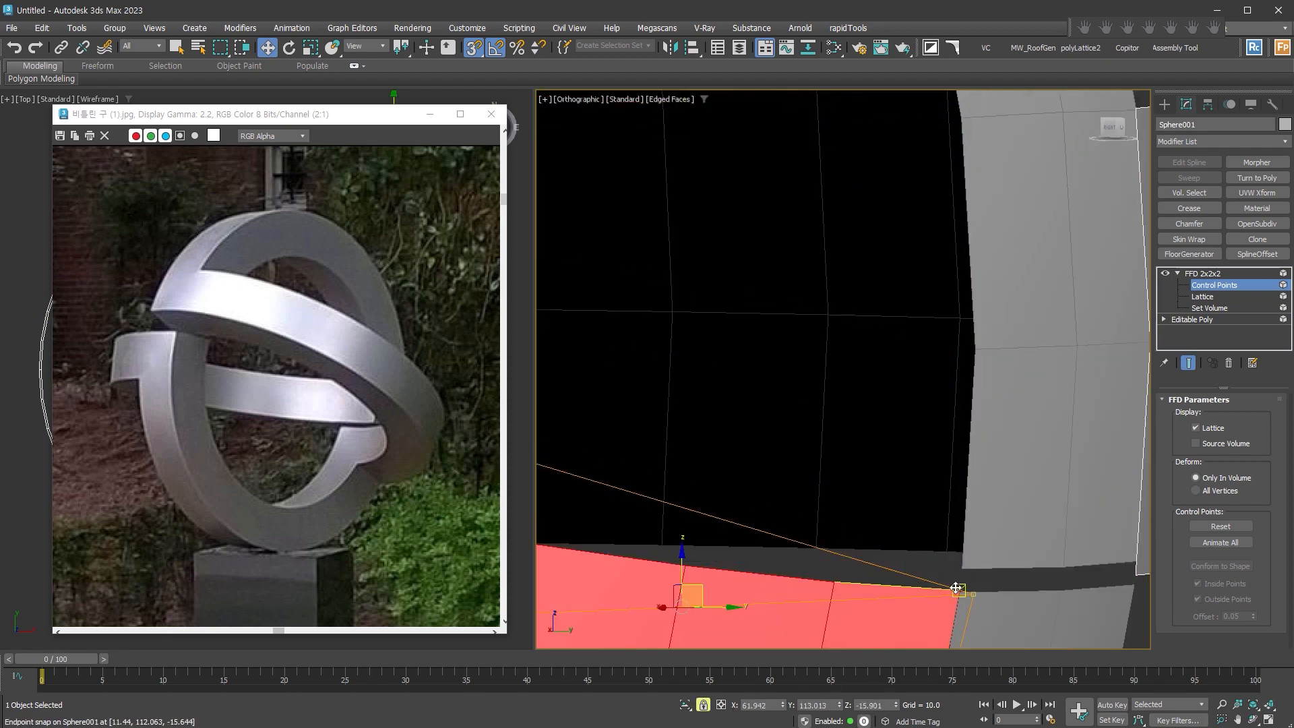
pyautogui.scroll(7, 962, 612)
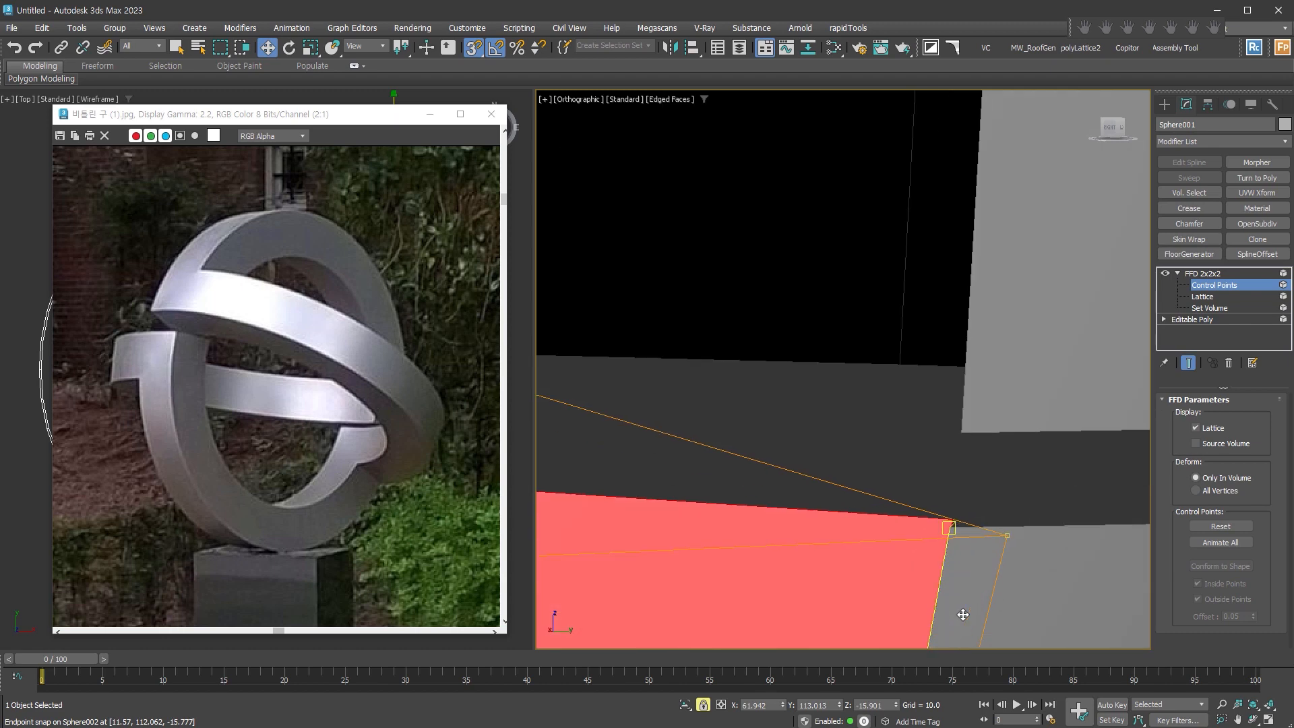
pyautogui.moveTo(962, 612); pyautogui.dragTo(934, 481, button='middle')
pyautogui.moveTo(924, 360); pyautogui.dragTo(915, 376)
pyautogui.scroll(-4, 924, 438)
pyautogui.moveTo(856, 471); pyautogui.dragTo(929, 487, button='middle')
pyautogui.scroll(-5, 1016, 490)
# Collapse the FFD into the Editable Poly and select the opposite half of the horizontal ring as an element
pyautogui.hotkey('alt', 'e')
pyautogui.click(1252, 416)
pyautogui.click(876, 475)
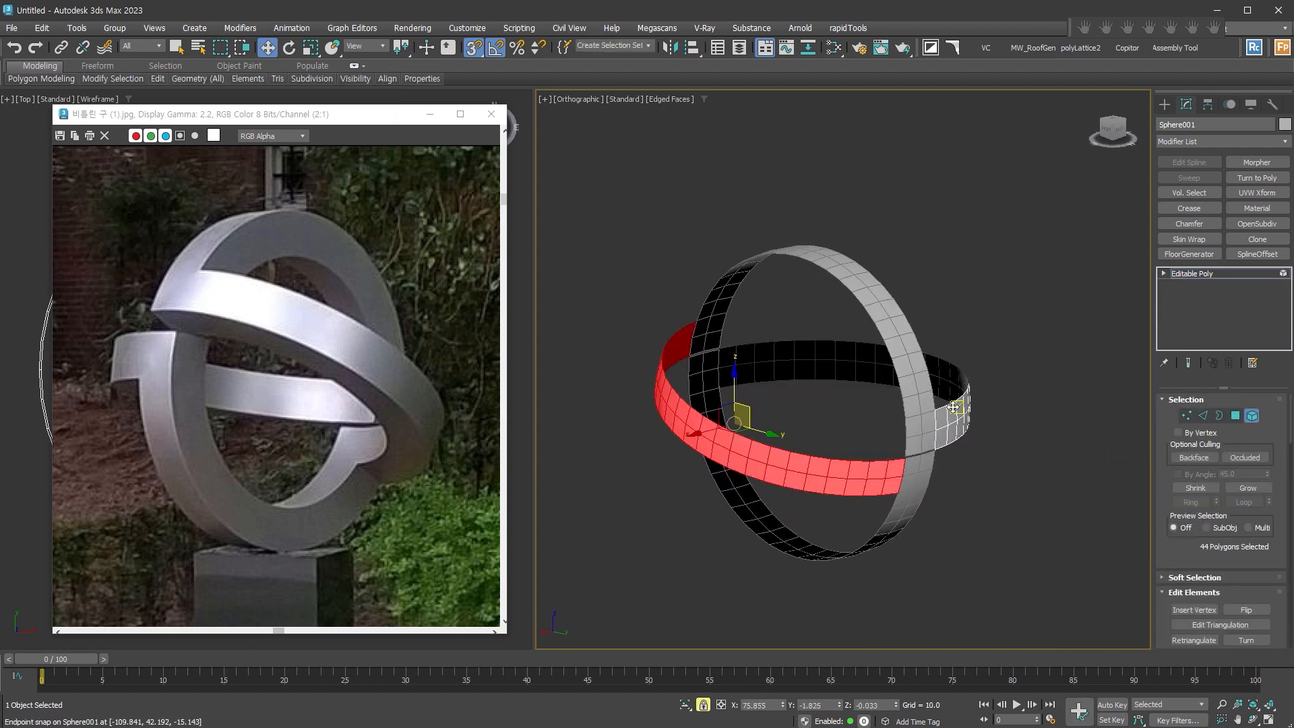
pyautogui.click(953, 408)
pyautogui.keyDown('alt'); pyautogui.moveTo(1020, 457); pyautogui.dragTo(895, 454, button='middle'); pyautogui.keyUp('alt')
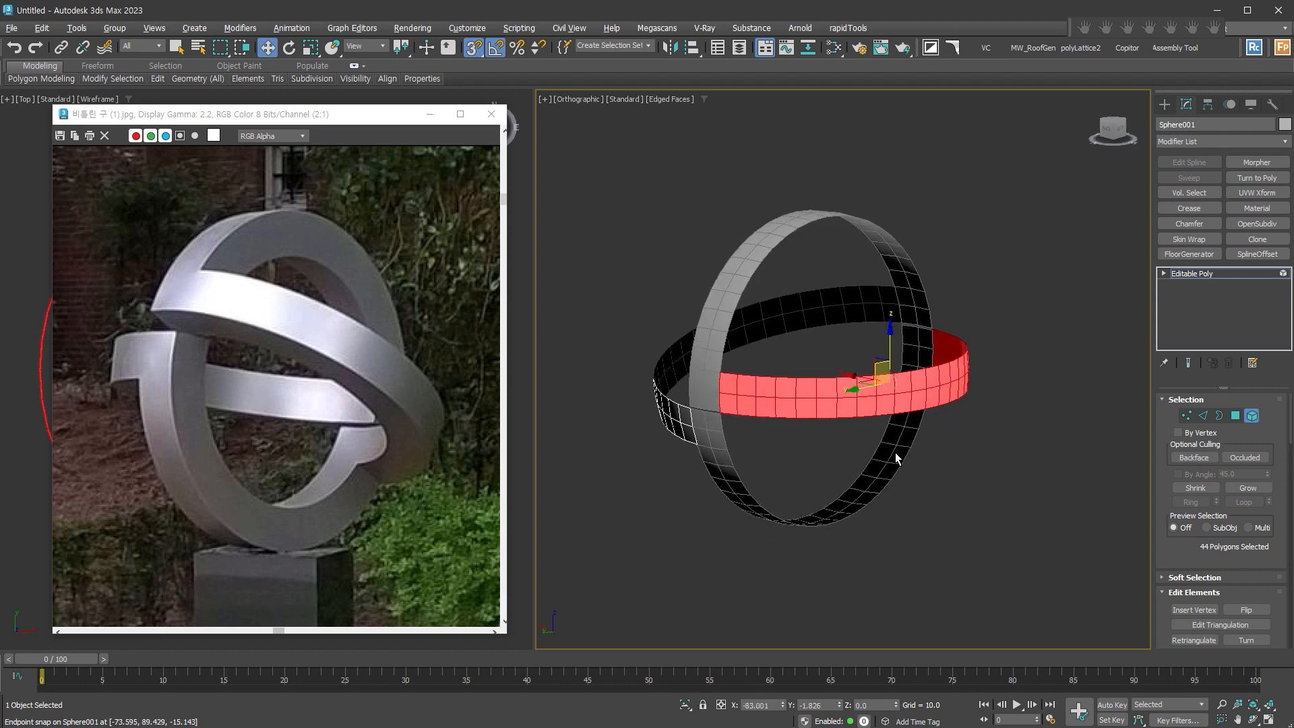
pyautogui.scroll(8, 705, 399)
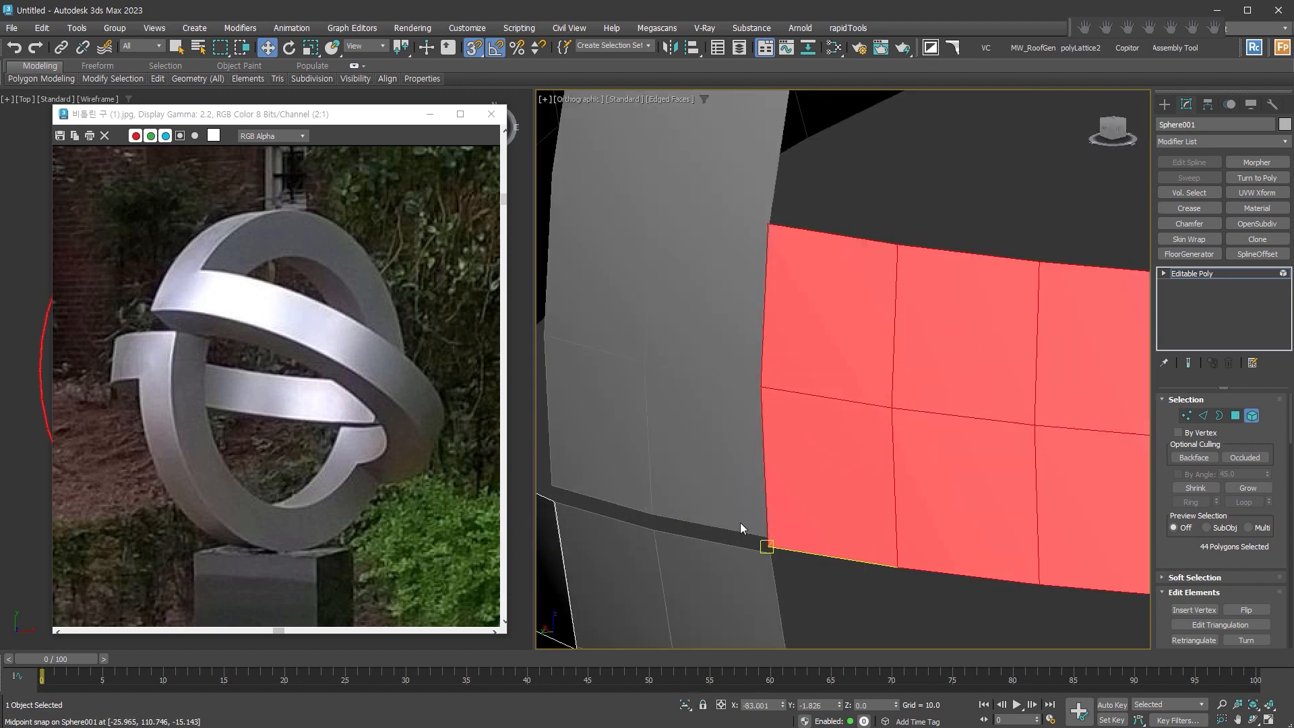
pyautogui.scroll(-8, 834, 554)
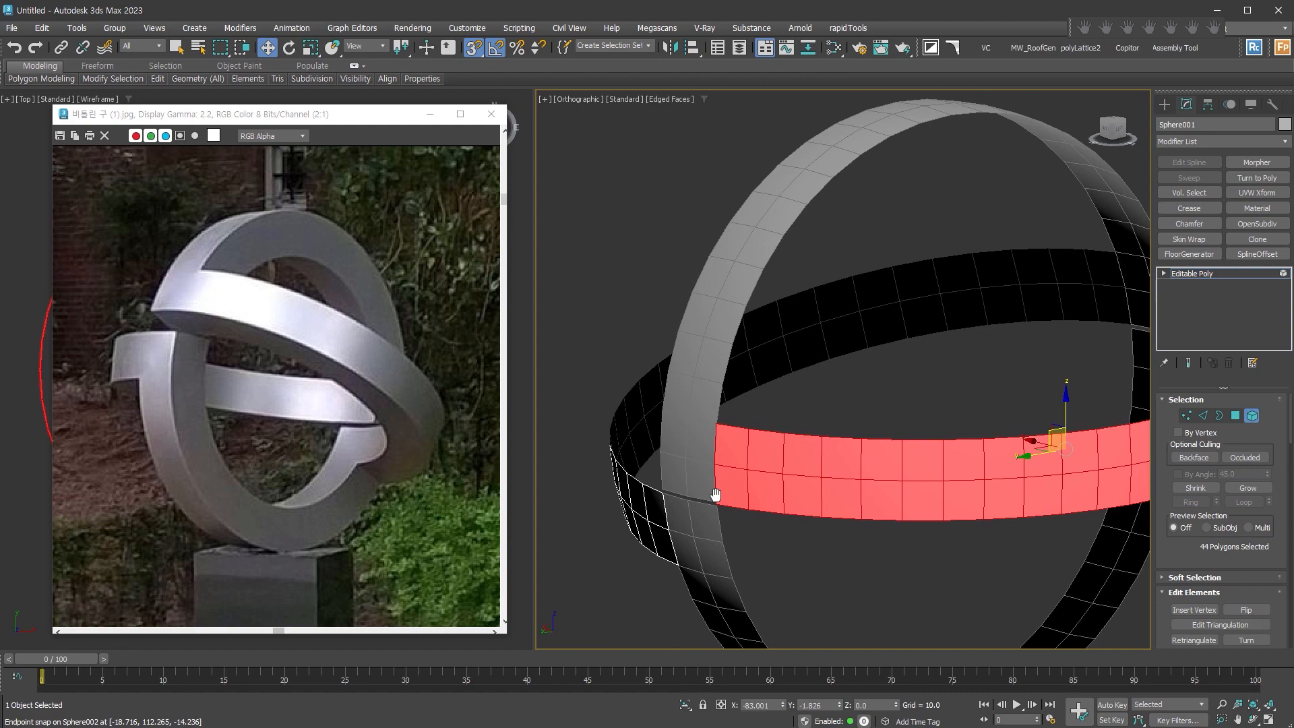
pyautogui.keyDown('alt'); pyautogui.moveTo(715, 496); pyautogui.dragTo(819, 469, button='middle'); pyautogui.keyUp('alt')
# Apply an FFD 2x2x2 to the opposite half ring and snap its end control points to the vertical ring's corner vertices at the gaps
pyautogui.press('1')
pyautogui.moveTo(566, 466); pyautogui.dragTo(681, 422)
pyautogui.scroll(5, 615, 482)
pyautogui.press('space')
pyautogui.scroll(6, 615, 484)
pyautogui.scroll(-8, 838, 471)
pyautogui.keyDown('alt'); pyautogui.moveTo(838, 471); pyautogui.dragTo(701, 391, button='middle'); pyautogui.keyUp('alt')
pyautogui.press('space')
pyautogui.moveTo(734, 257); pyautogui.dragTo(985, 421)
pyautogui.press('space')
pyautogui.scroll(5, 903, 419)
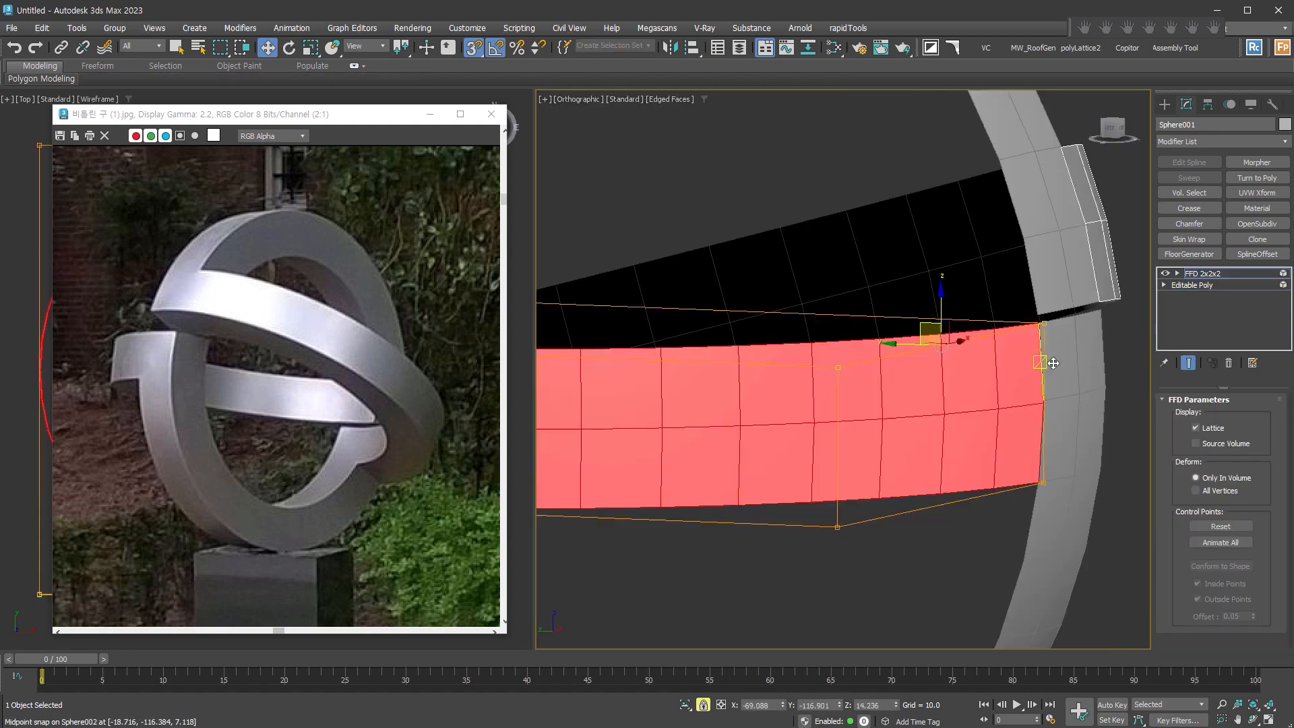
# Collapse the FFD to Editable Poly and snap the middle end vertices of the opposite half ring onto the vertical ring's edge vertices
pyautogui.hotkey('ctrl', 'e')
pyautogui.click(1189, 417)
pyautogui.scroll(5, 1052, 447)
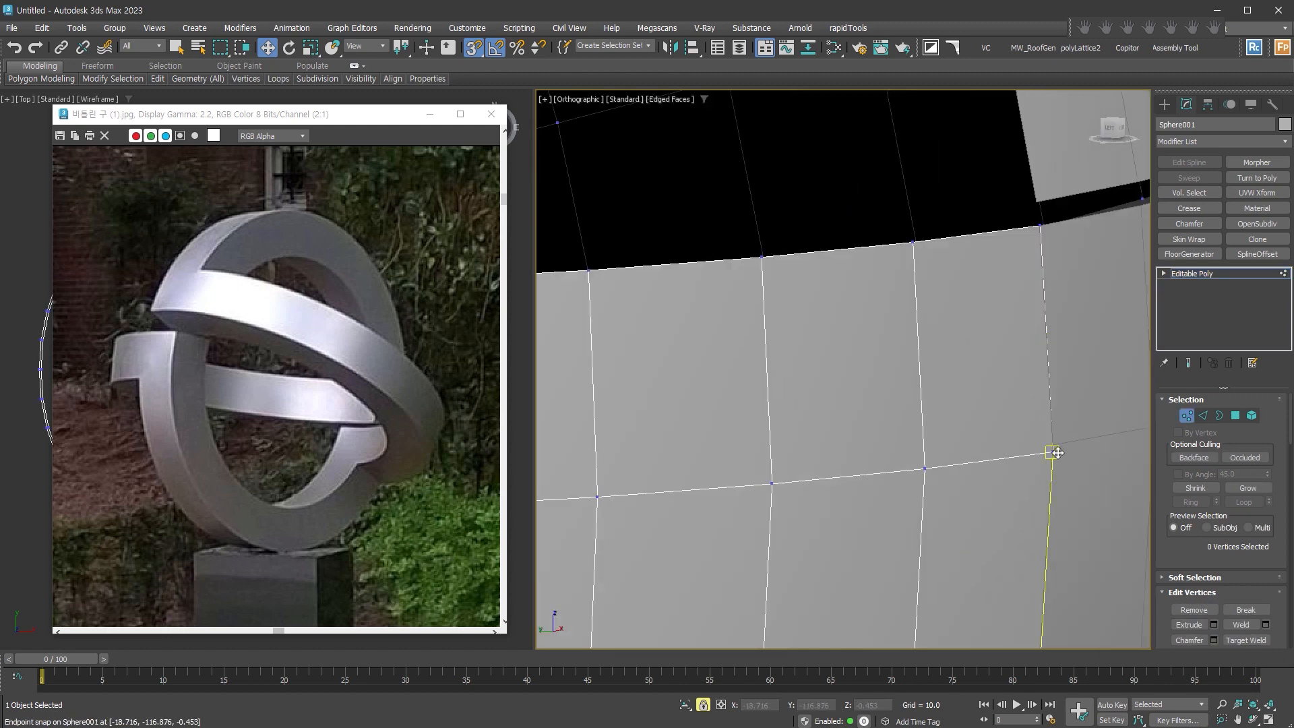
pyautogui.moveTo(1052, 456); pyautogui.dragTo(1047, 445)
pyautogui.scroll(-5, 802, 427)
pyautogui.scroll(6, 696, 428)
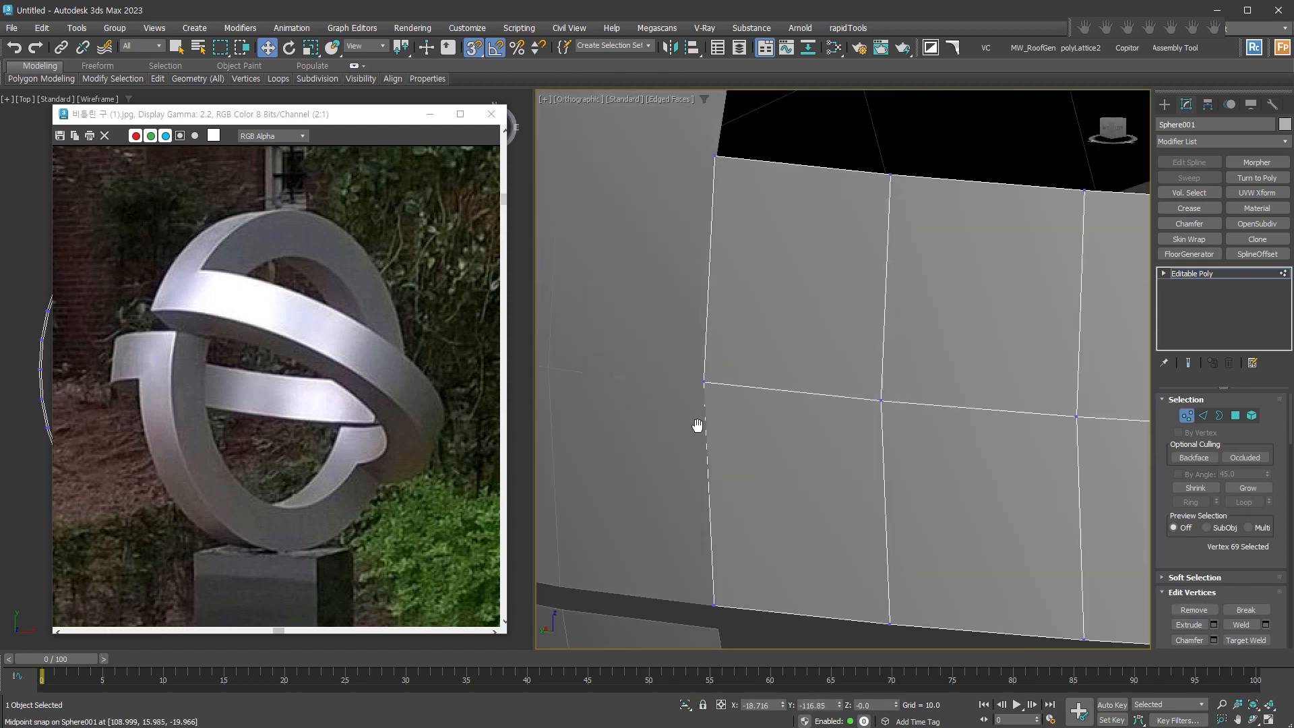
pyautogui.moveTo(795, 399); pyautogui.dragTo(796, 407)
pyautogui.scroll(-5, 798, 408)
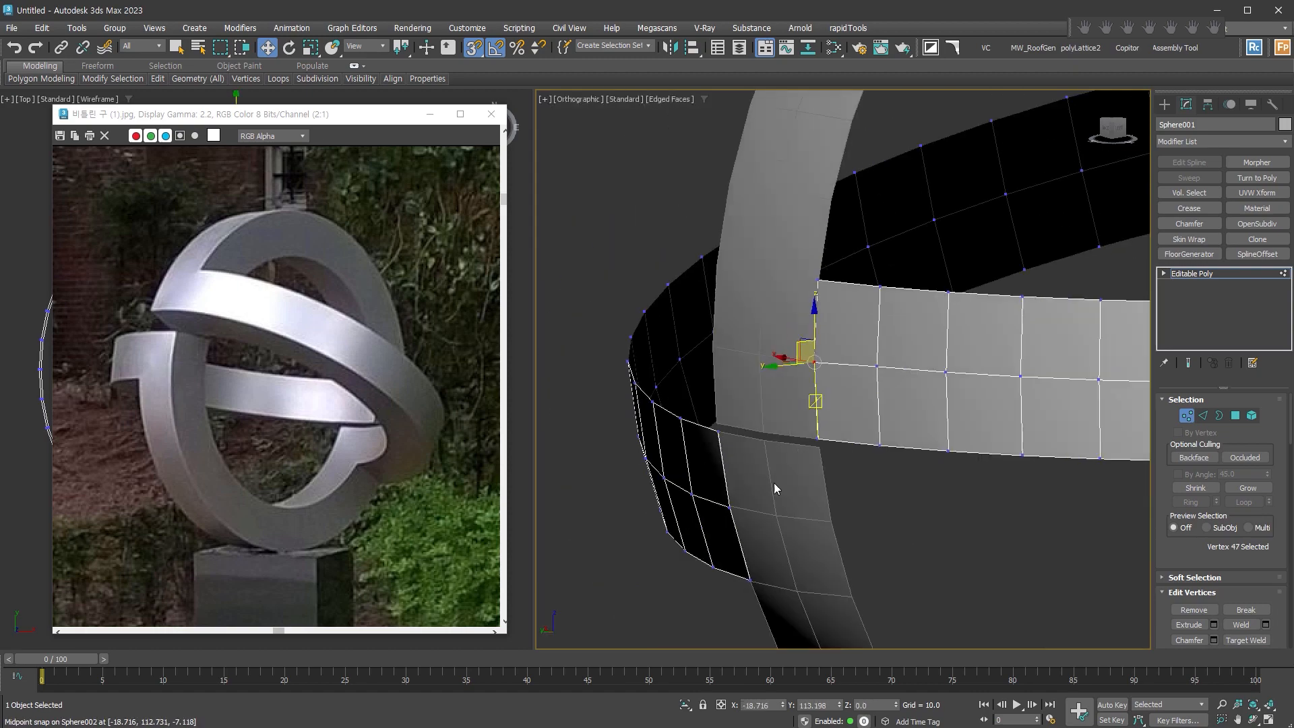
# Snap the middle vertices at both ends of the first reshaped half ring onto the vertical ring's edge vertices
pyautogui.keyDown('alt'); pyautogui.moveTo(835, 396); pyautogui.dragTo(871, 544, button='middle'); pyautogui.keyUp('alt')
pyautogui.scroll(5, 654, 558)
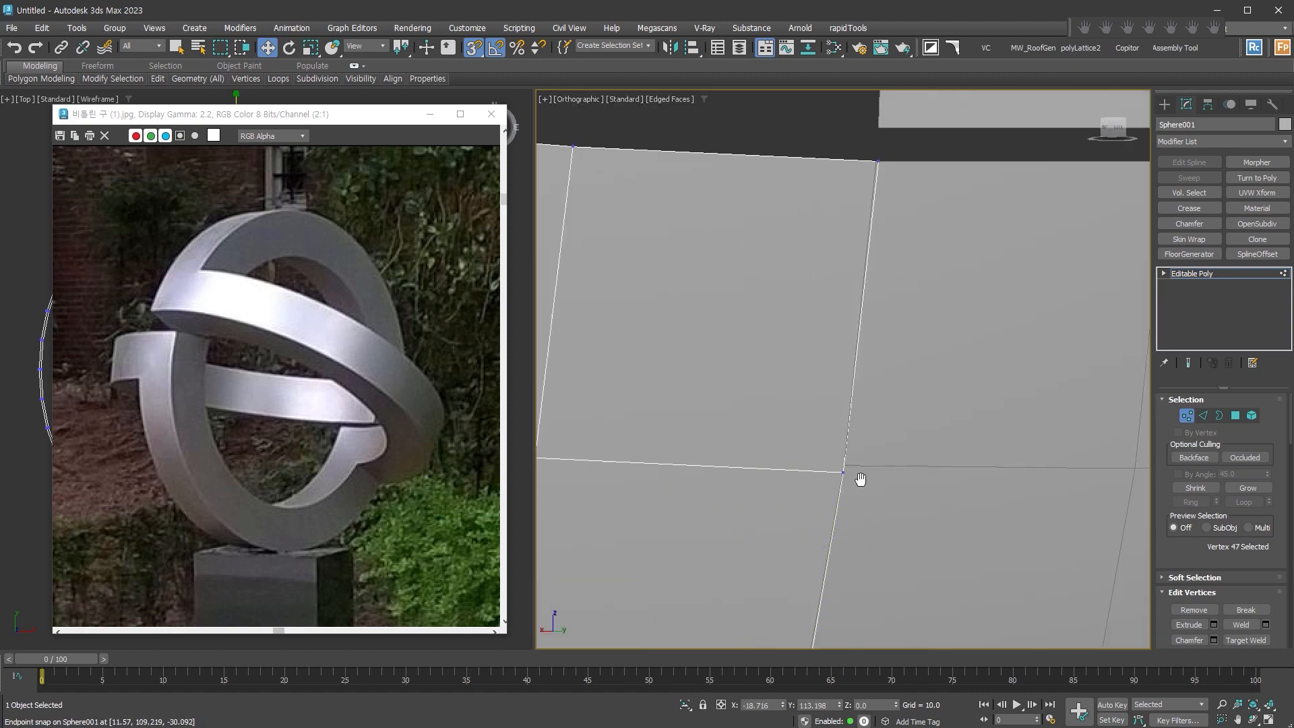
pyautogui.click(858, 475)
pyautogui.moveTo(860, 465); pyautogui.dragTo(861, 466)
pyautogui.scroll(-5, 861, 465)
pyautogui.keyDown('alt'); pyautogui.moveTo(884, 465); pyautogui.dragTo(944, 432, button='middle'); pyautogui.keyUp('alt')
pyautogui.scroll(5, 944, 401)
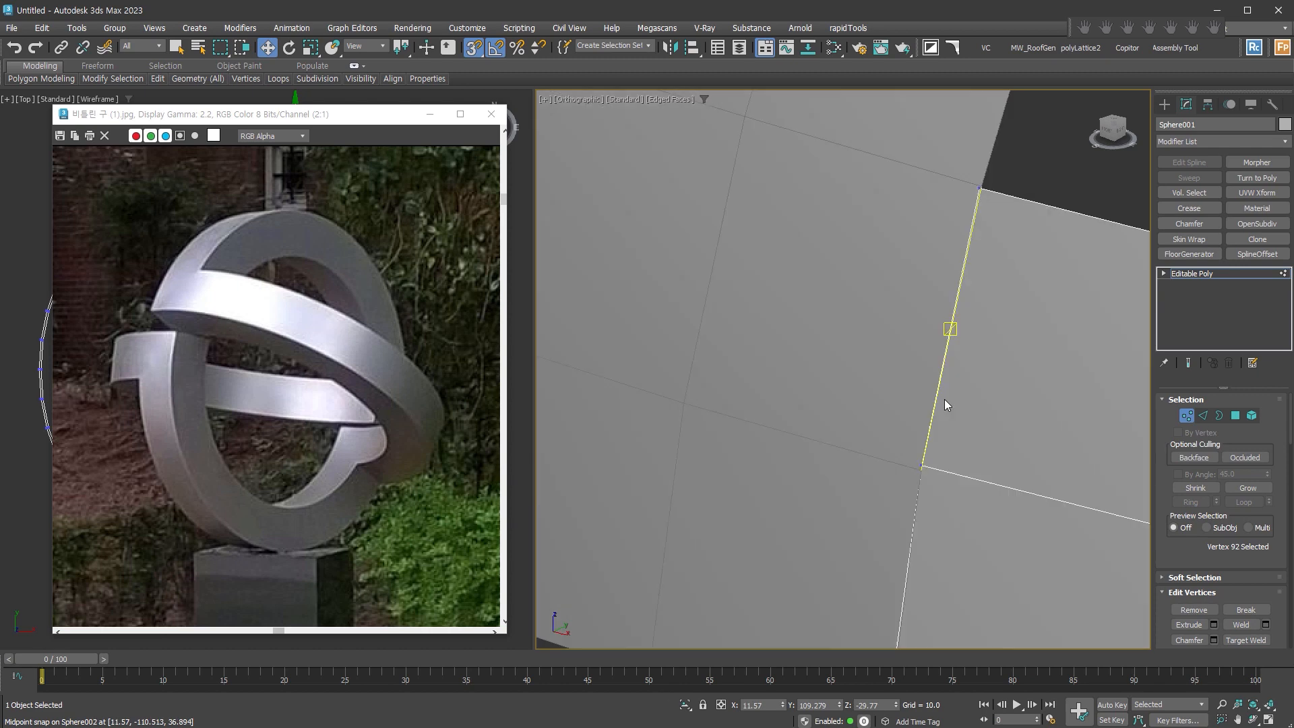
pyautogui.moveTo(923, 465); pyautogui.dragTo(925, 461)
pyautogui.scroll(-6, 926, 462)
pyautogui.keyDown('alt'); pyautogui.moveTo(725, 355); pyautogui.dragTo(818, 436, button='middle'); pyautogui.keyUp('alt')
pyautogui.moveTo(818, 435); pyautogui.dragTo(893, 436, button='middle')
# Leave vertex editing, select the vertical ring and attach the two horizontal half rings to it
pyautogui.click(1188, 417)
pyautogui.scroll(-3, 875, 493)
pyautogui.moveTo(875, 493); pyautogui.dragTo(908, 510, button='middle')
pyautogui.click(910, 509)
pyautogui.moveTo(1184, 533); pyautogui.dragTo(1184, 358)
pyautogui.click(1188, 518)
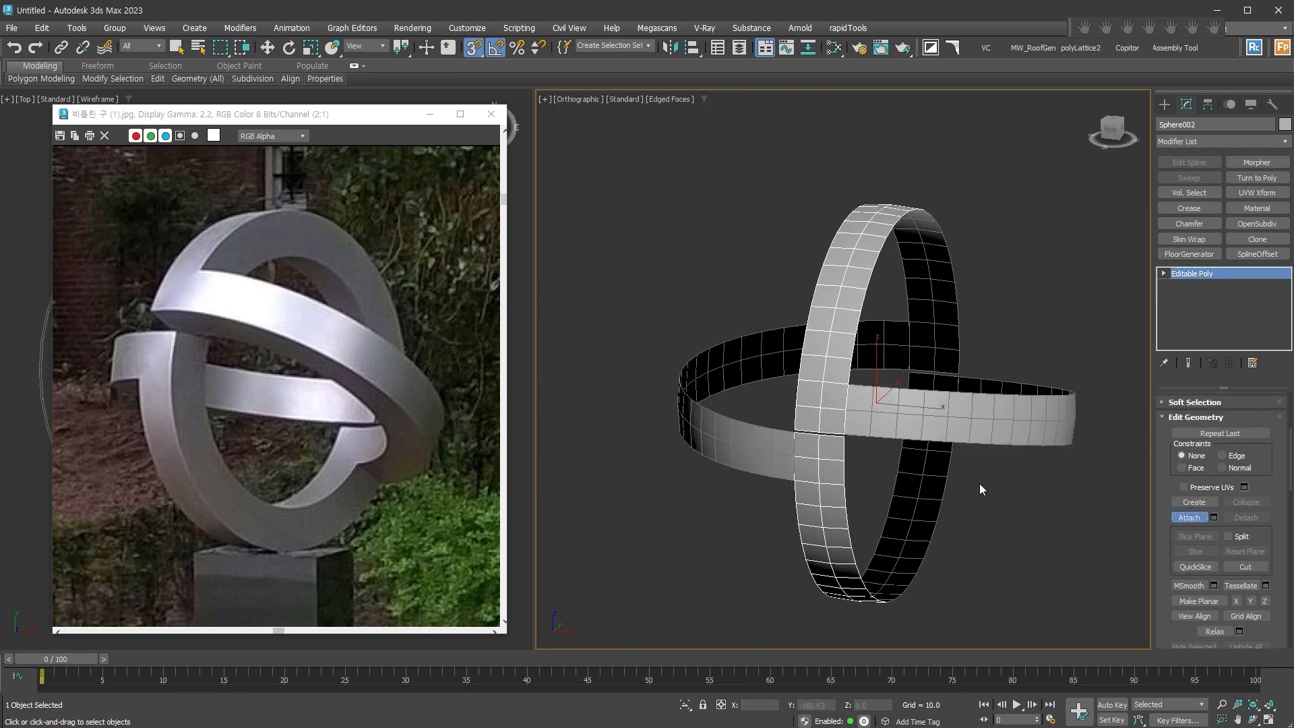
pyautogui.click(923, 412)
pyautogui.press('w')
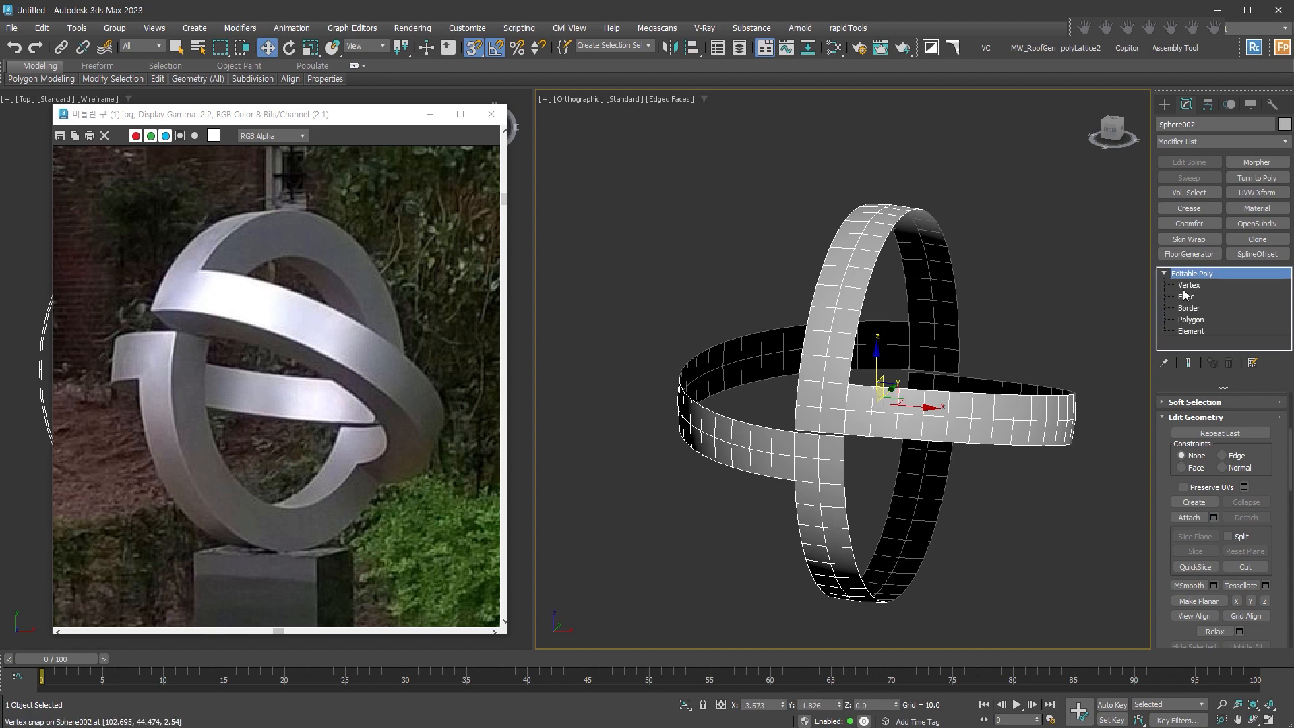
# Weld the combined mesh's overlapping vertices at the ring joints with a threshold of 0.1
pyautogui.click(1186, 288)
pyautogui.scroll(5, 843, 381)
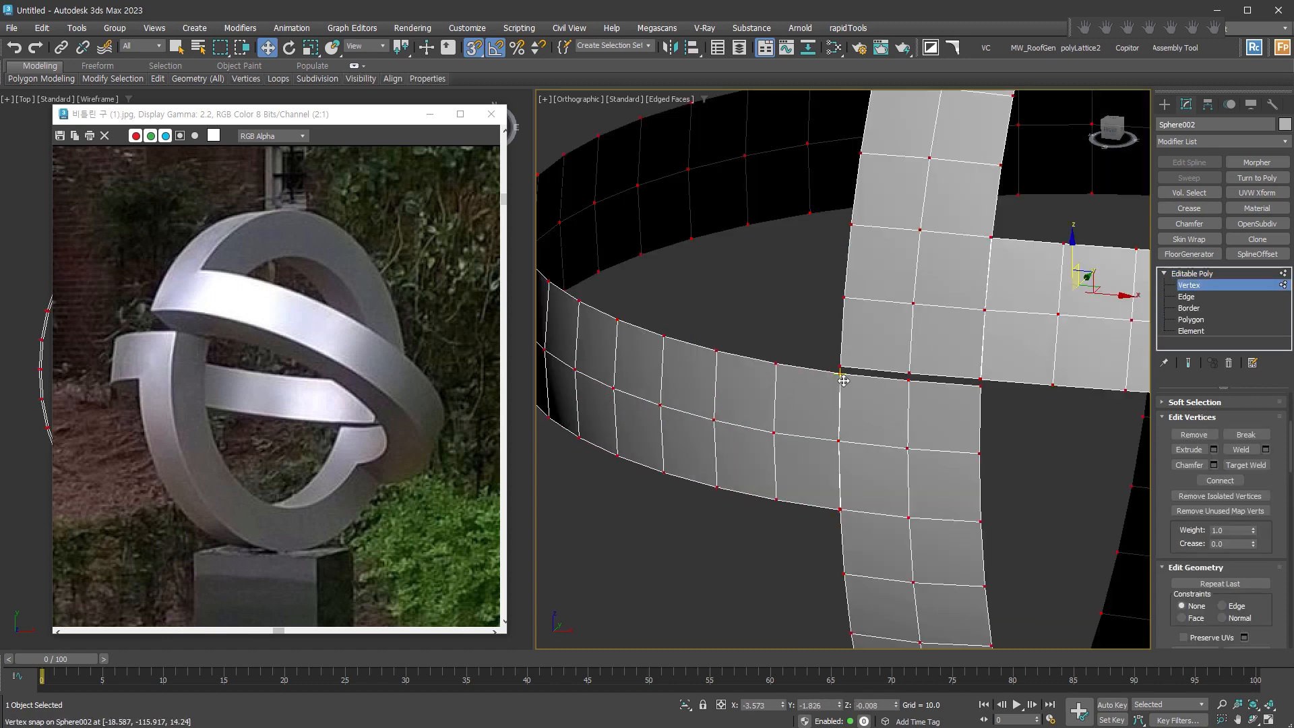
pyautogui.click(1266, 450)
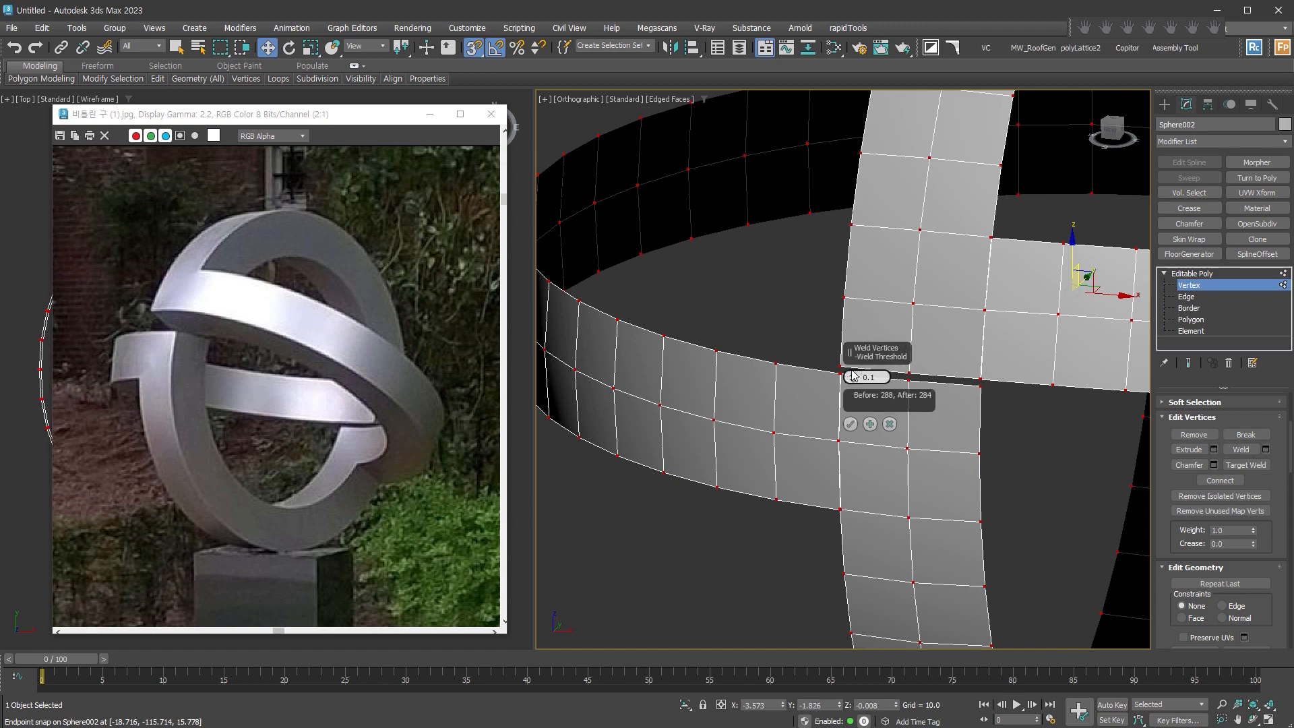
pyautogui.click(851, 424)
pyautogui.keyDown('alt'); pyautogui.moveTo(851, 424); pyautogui.dragTo(820, 457, button='middle'); pyautogui.keyUp('alt')
pyautogui.scroll(5, 820, 457)
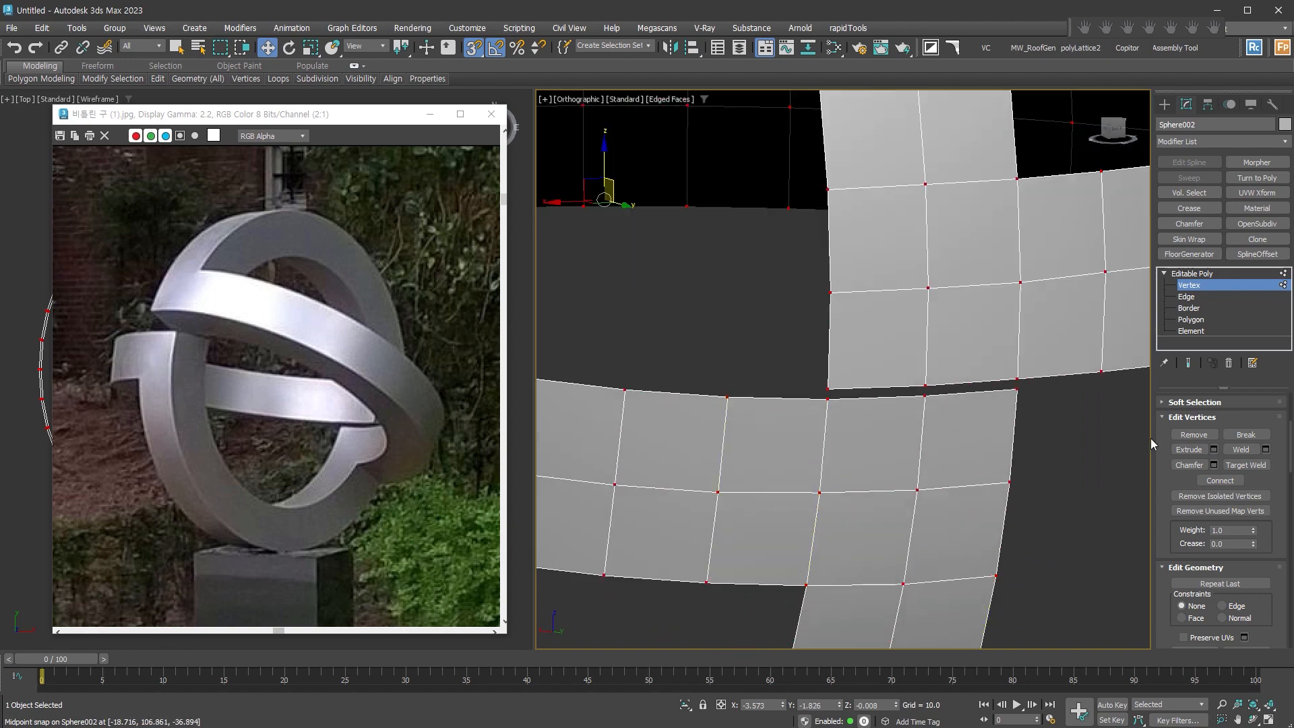
# Apply a Shell modifier to the joined rings with an outer amount of 26.7
pyautogui.click(1245, 288)
pyautogui.scroll(-5, 1060, 395)
pyautogui.keyDown('alt'); pyautogui.moveTo(1059, 395); pyautogui.dragTo(853, 518, button='middle'); pyautogui.keyUp('alt')
pyautogui.hotkey('shift', 's')
pyautogui.moveTo(1272, 440); pyautogui.dragTo(1281, 683)
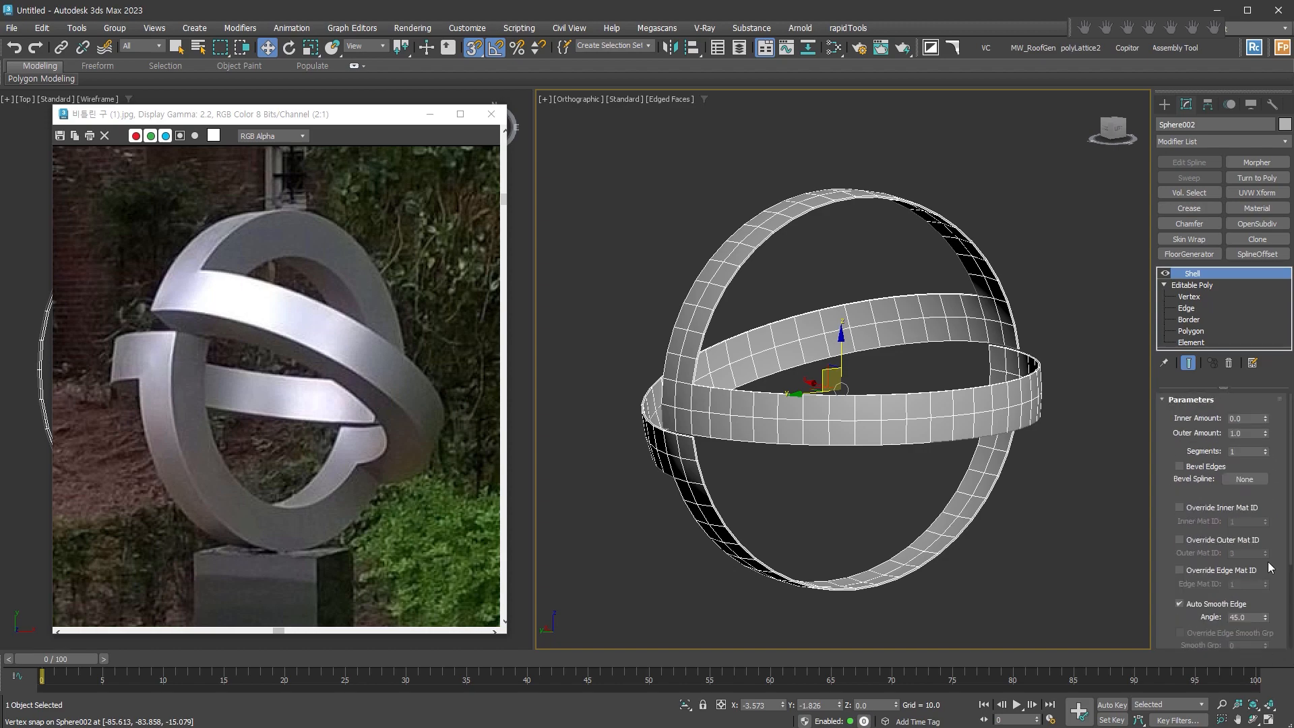
pyautogui.moveTo(1266, 434); pyautogui.dragTo(1246, 458)
pyautogui.moveTo(1006, 582); pyautogui.dragTo(992, 517, button='middle')
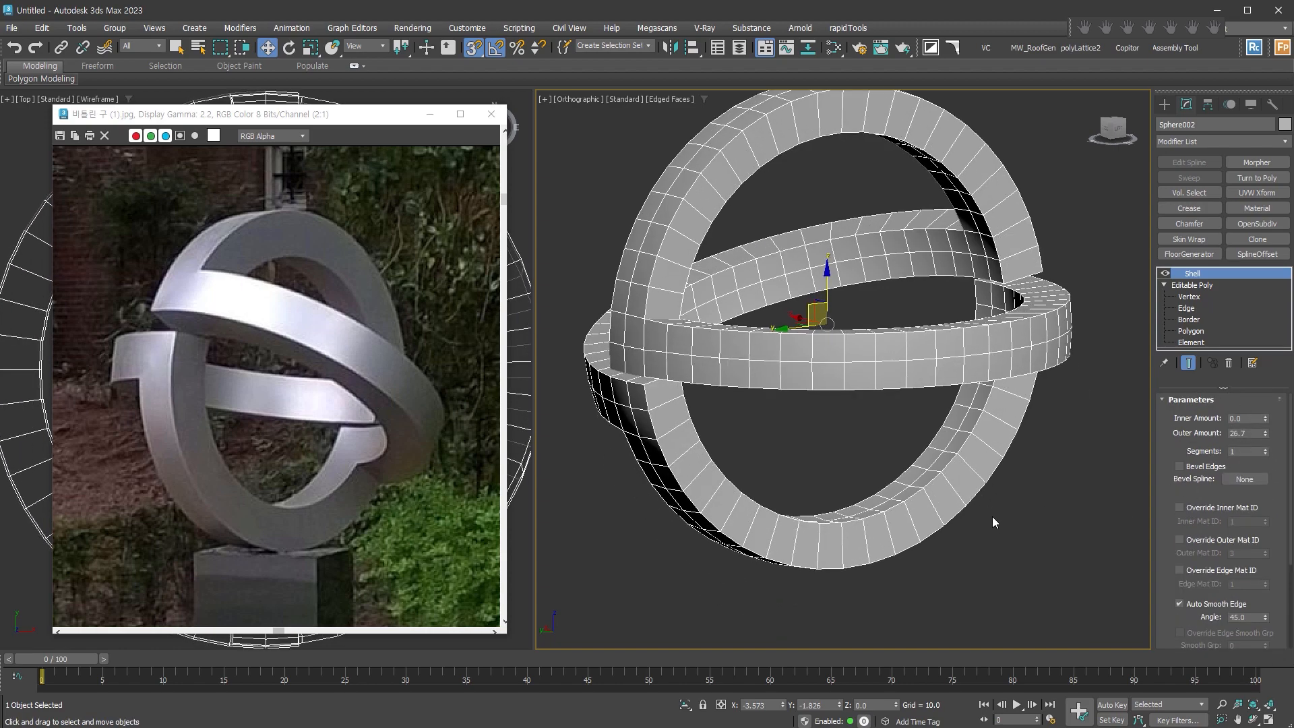
# Turn on Straighten Corners for the Shell and collapse the model to an Editable Poly
pyautogui.moveTo(1204, 615); pyautogui.dragTo(1204, 245)
pyautogui.click(1206, 635)
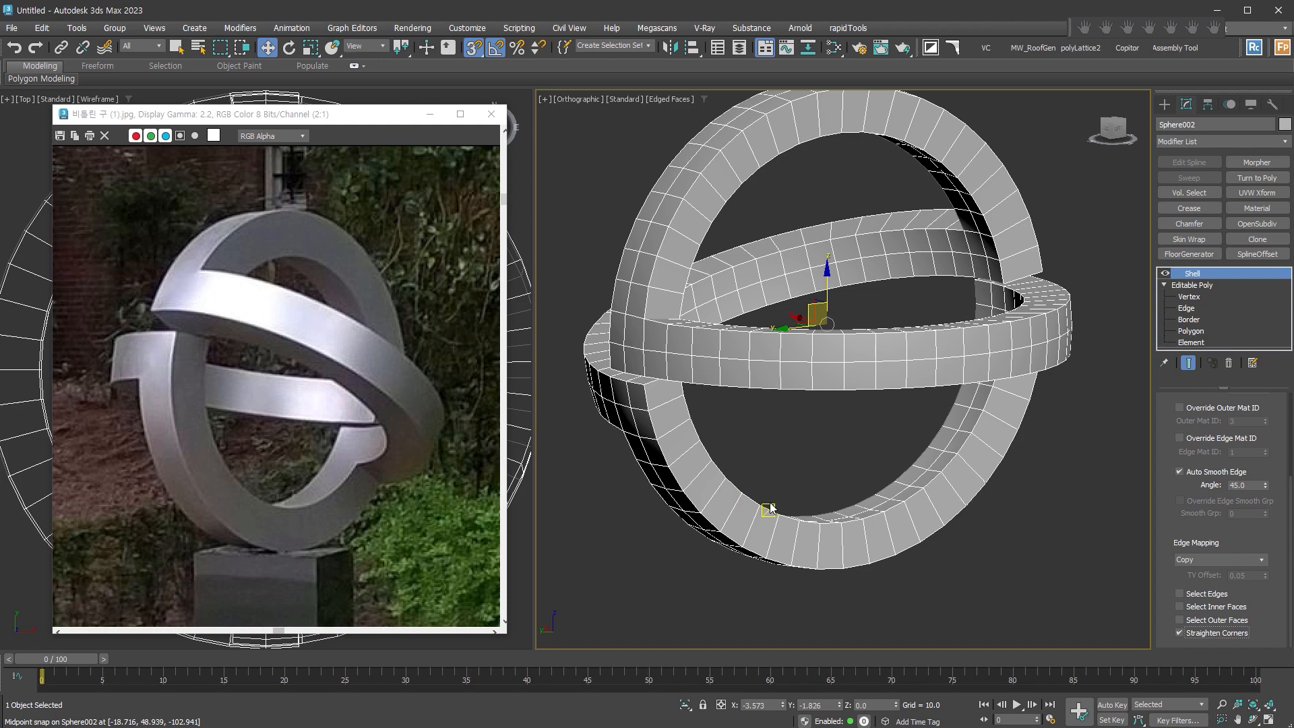
pyautogui.hotkey('ctrl', 'e')
pyautogui.keyDown('alt'); pyautogui.moveTo(763, 432); pyautogui.dragTo(861, 553, button='middle'); pyautogui.keyUp('alt')
pyautogui.scroll(6, 870, 540)
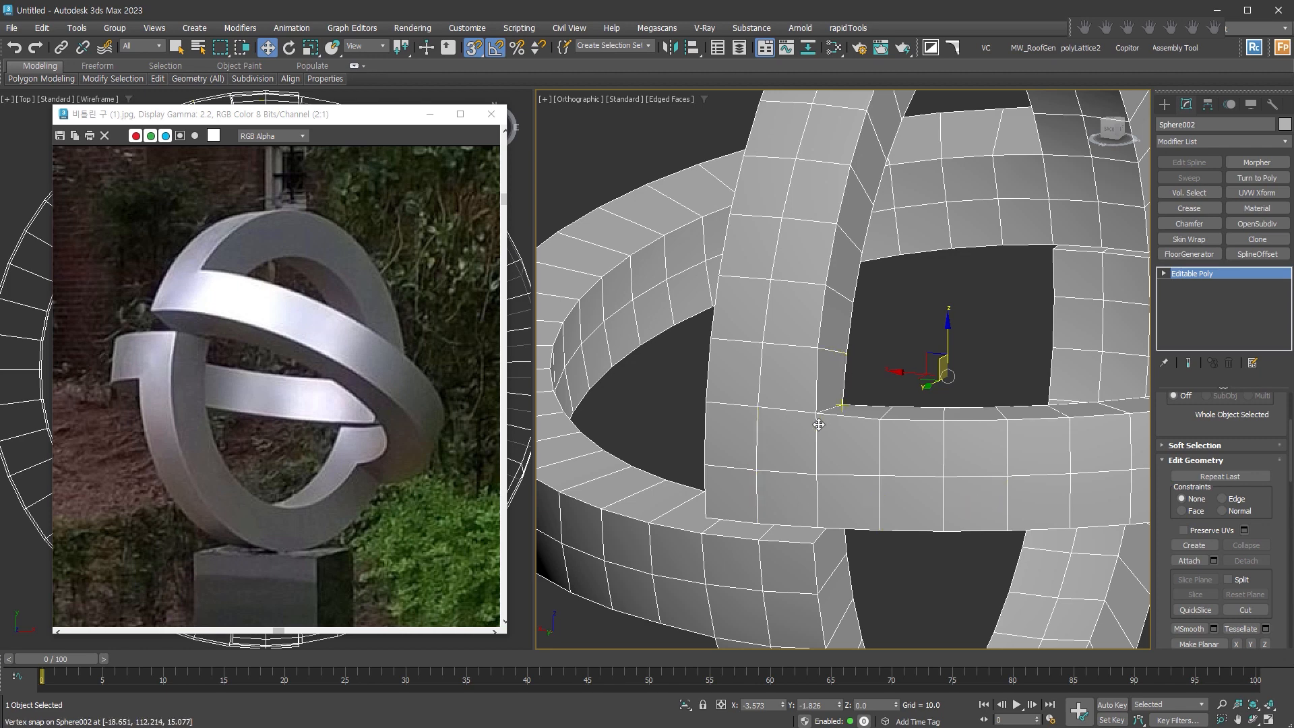
# Turn on the Edge constraint and slide the inner corner vertex at the front ring joint slightly along its edges, with snapping off
pyautogui.keyDown('alt'); pyautogui.moveTo(838, 384); pyautogui.dragTo(841, 437, button='middle'); pyautogui.keyUp('alt')
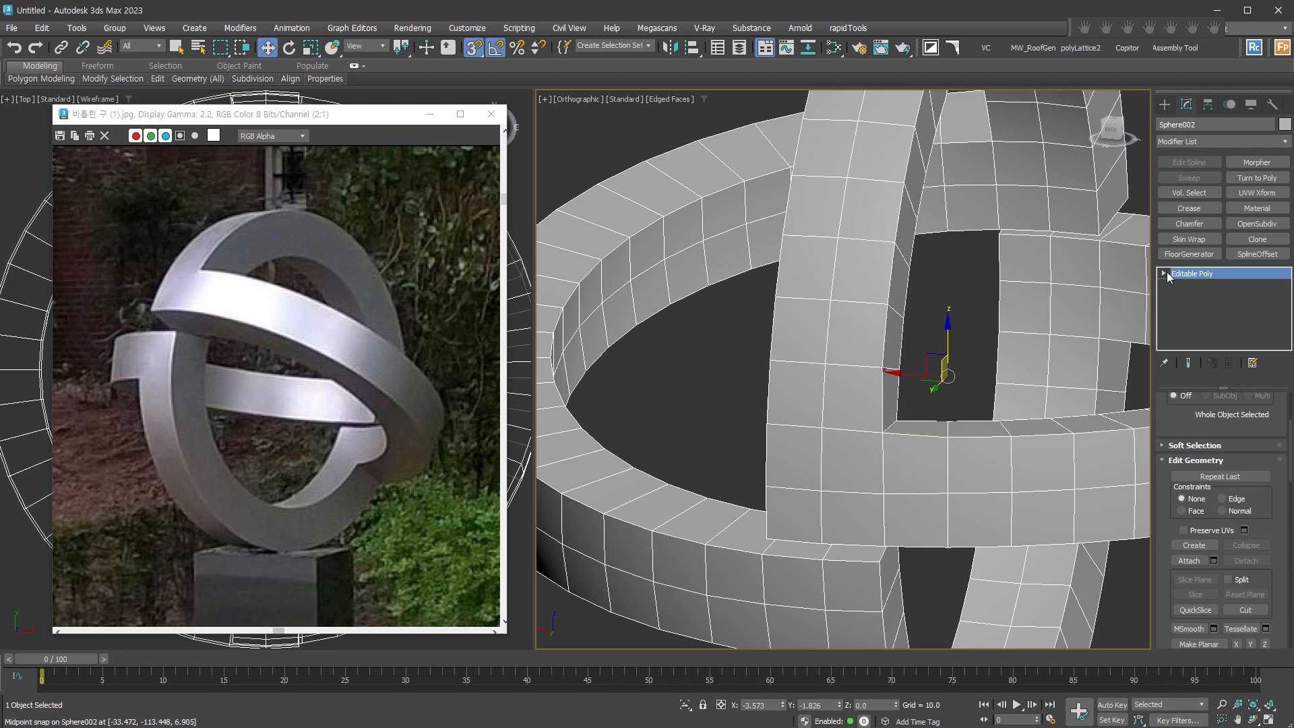
pyautogui.click(1167, 272)
pyautogui.click(881, 431)
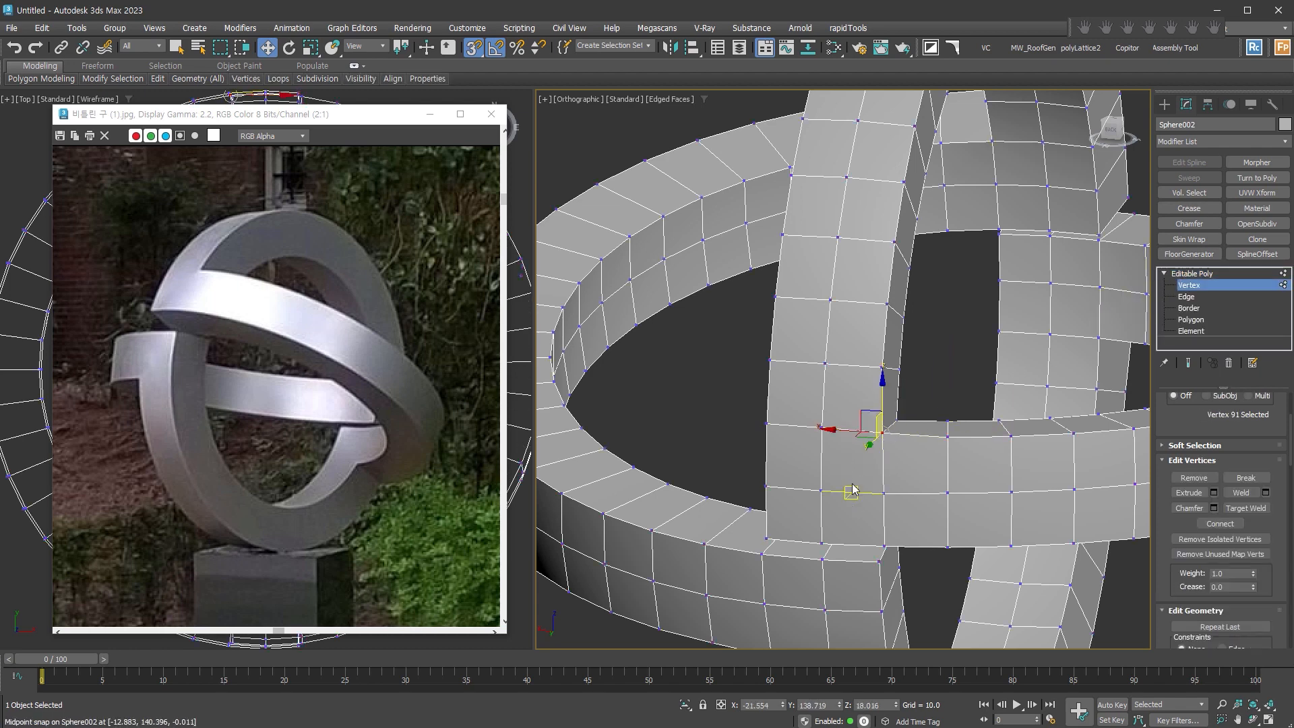
pyautogui.moveTo(877, 376); pyautogui.dragTo(883, 375)
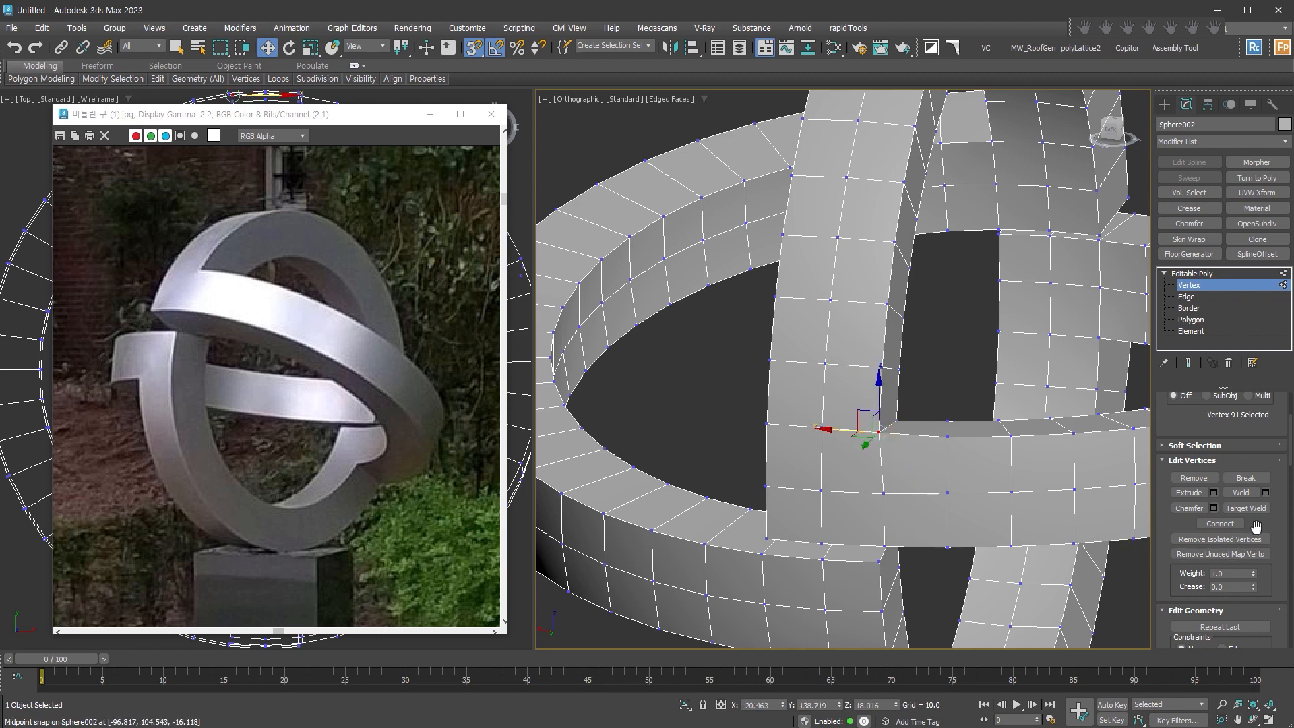
pyautogui.moveTo(827, 432); pyautogui.dragTo(882, 372)
pyautogui.moveTo(1275, 569); pyautogui.dragTo(1275, 388)
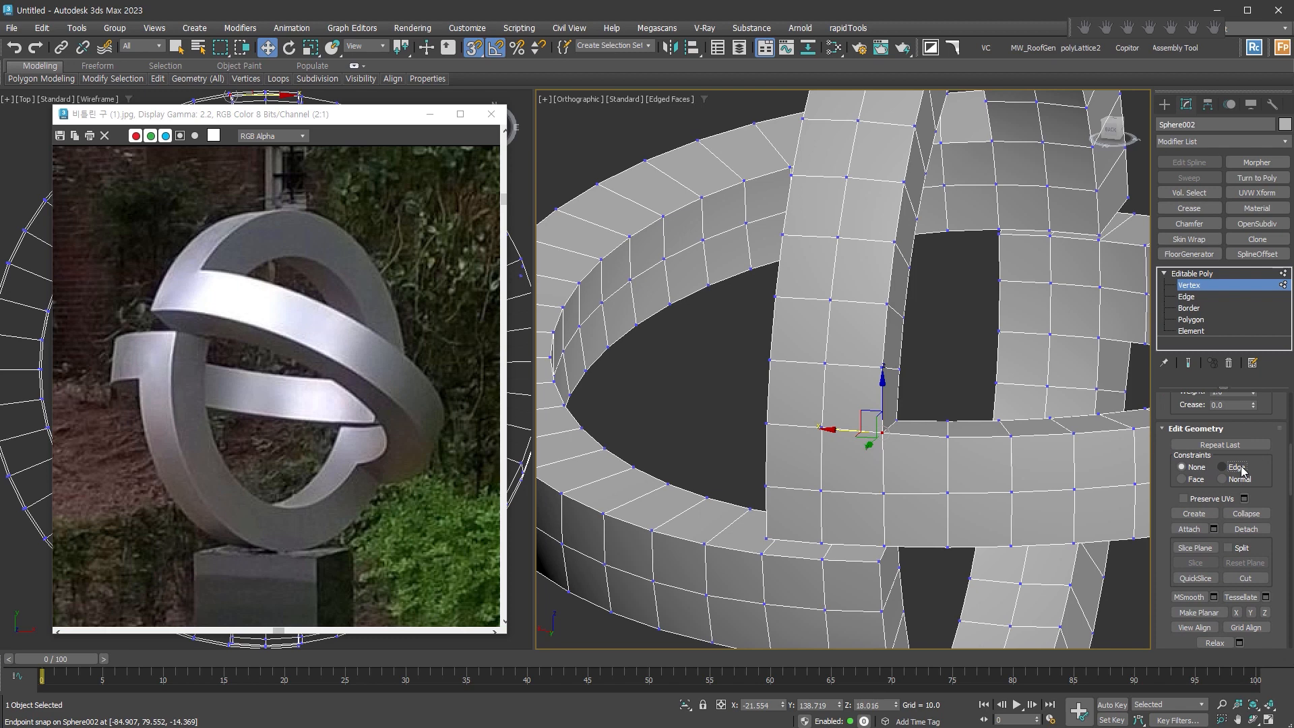
pyautogui.moveTo(877, 432)
pyautogui.mouseDown()
pyautogui.moveTo(880, 367)
pyautogui.moveTo(879, 390)
pyautogui.mouseUp()
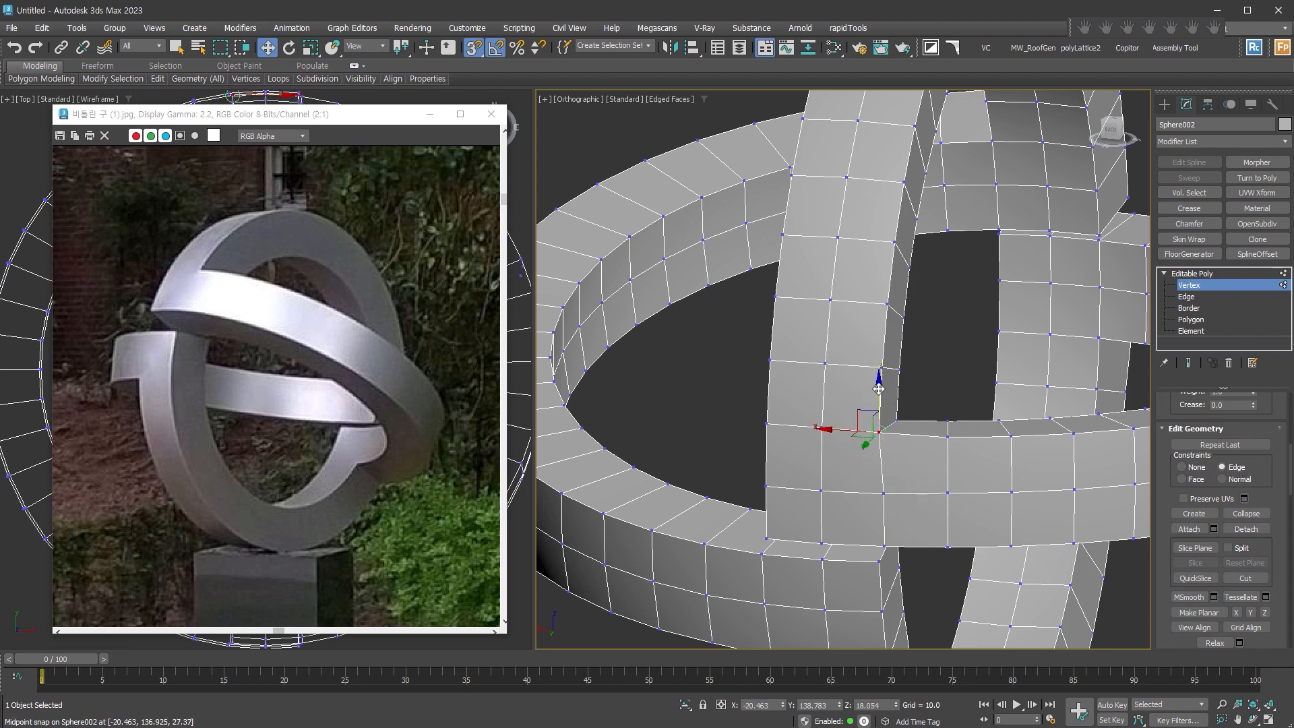
pyautogui.press('s')
pyautogui.moveTo(879, 396); pyautogui.dragTo(879, 399)
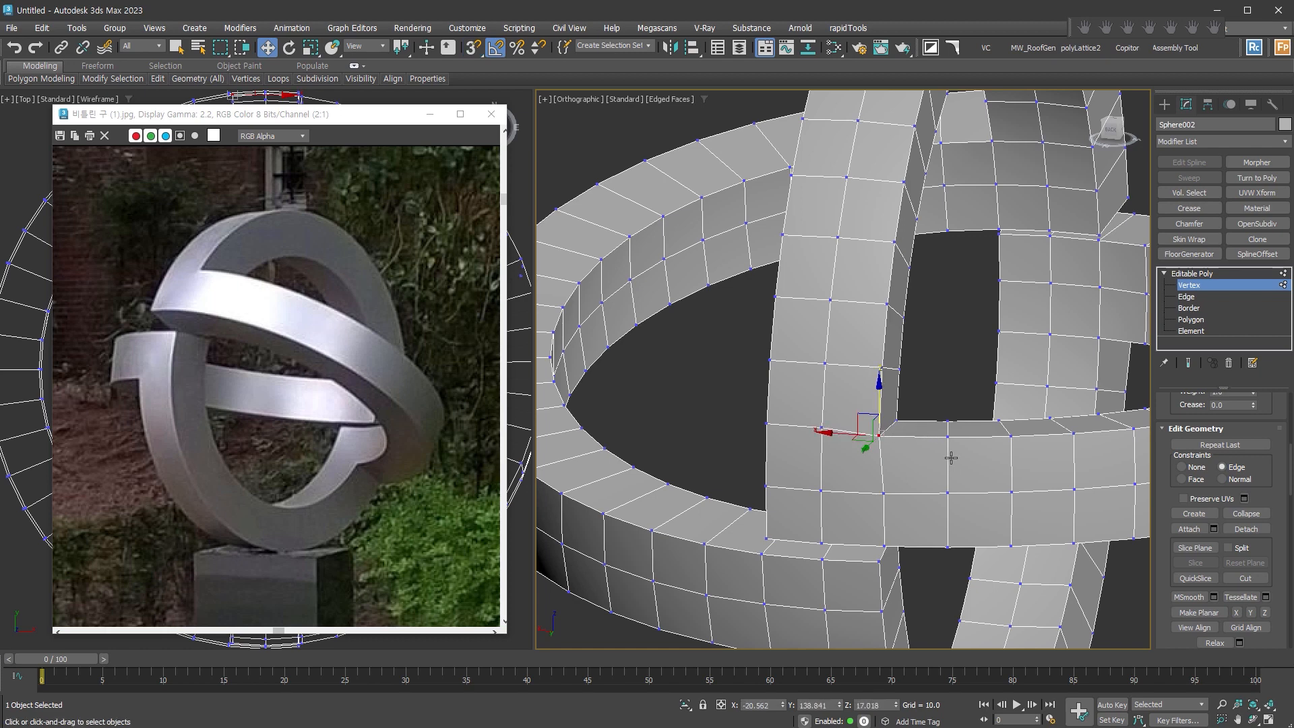
# Slide the neighbouring misaligned vertices at the ring joints along their edges to even out the mesh
pyautogui.click(885, 494)
pyautogui.moveTo(885, 494); pyautogui.dragTo(845, 486)
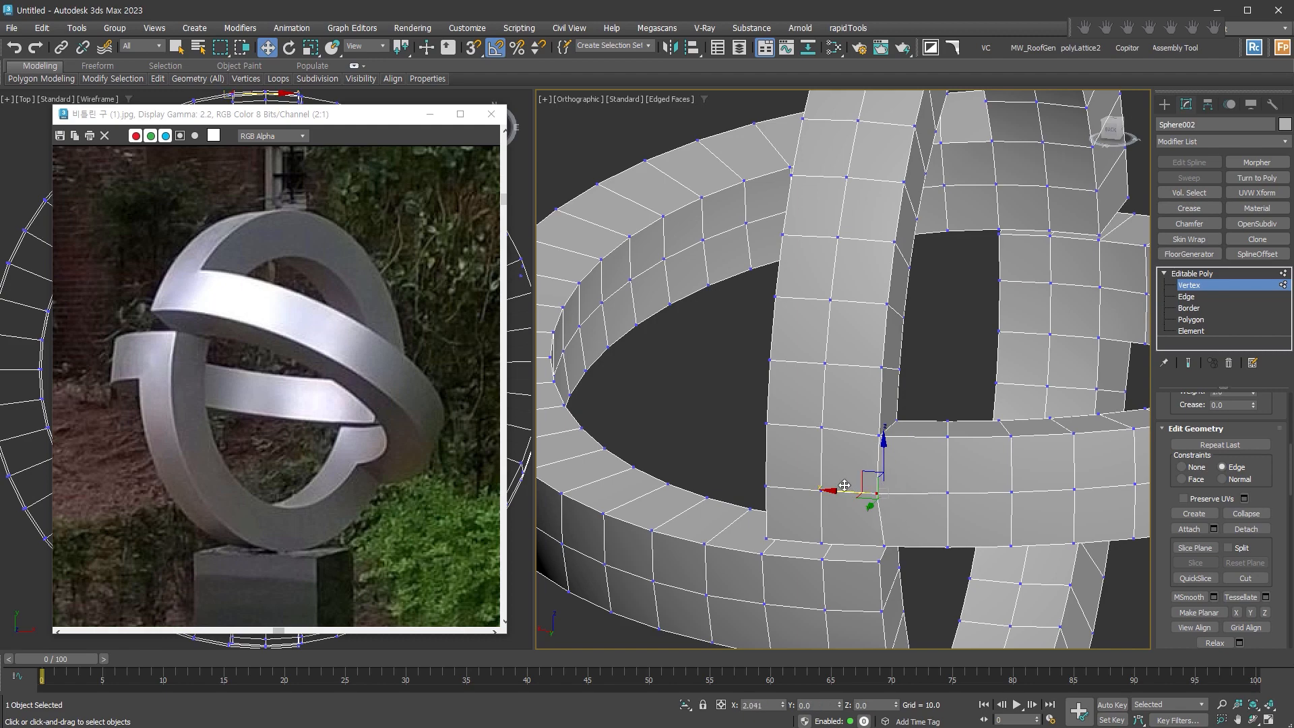
pyautogui.press('s')
pyautogui.moveTo(877, 491); pyautogui.dragTo(921, 582)
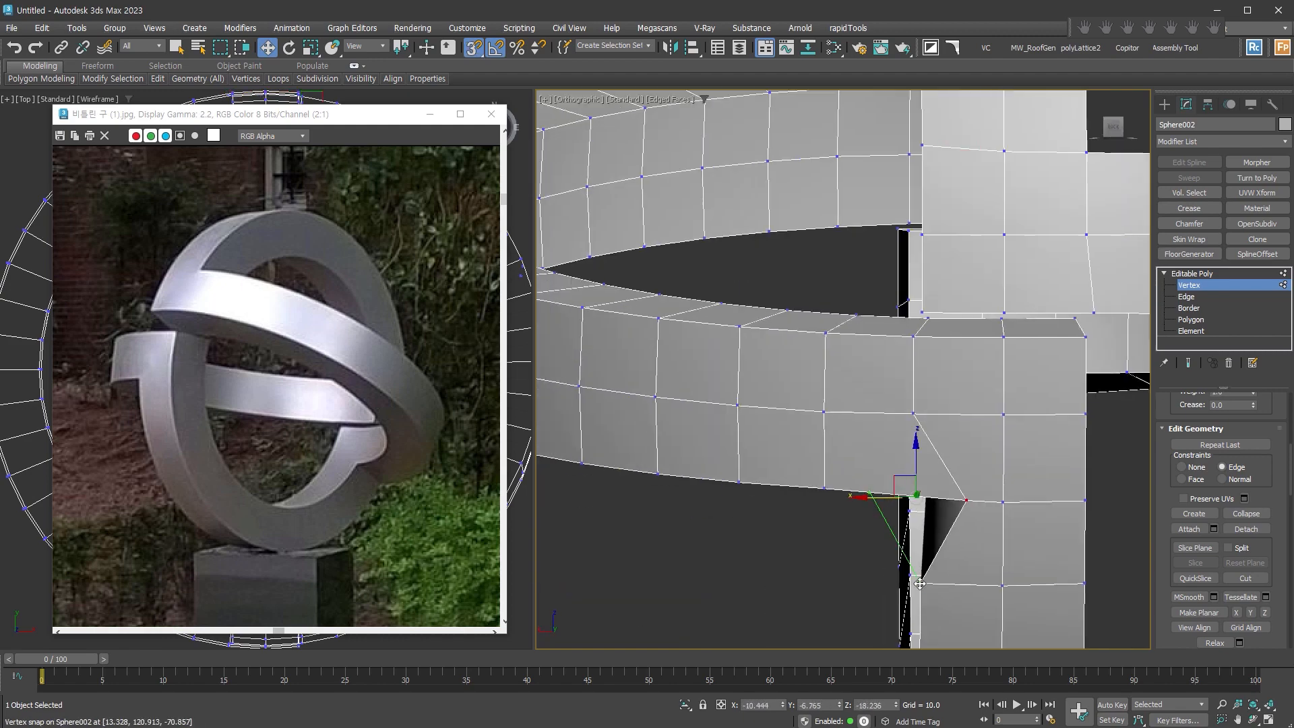
pyautogui.press('s')
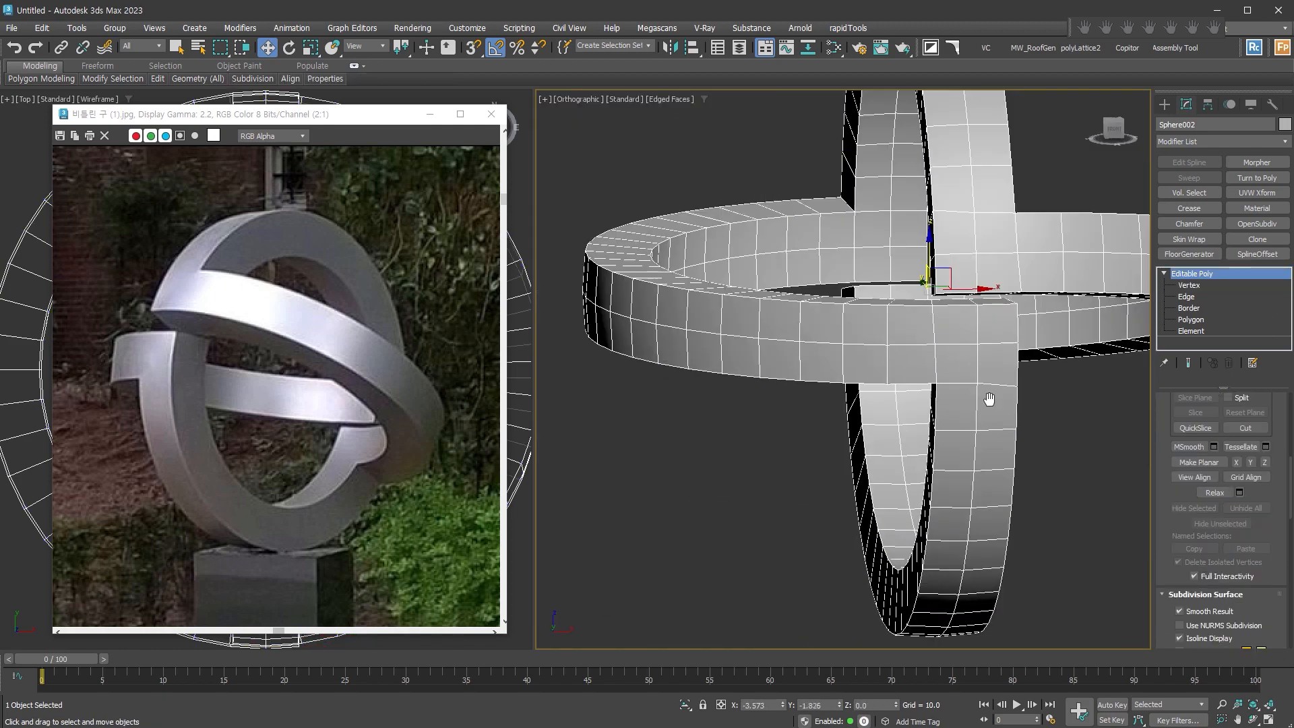
# Switch to edge editing and select all hard edges of the joined rings
pyautogui.scroll(-3, 1010, 389)
pyautogui.moveTo(991, 397); pyautogui.dragTo(896, 374, button='middle')
pyautogui.keyDown('alt'); pyautogui.moveTo(924, 395); pyautogui.dragTo(865, 399, button='middle'); pyautogui.keyUp('alt')
pyautogui.click(1187, 297)
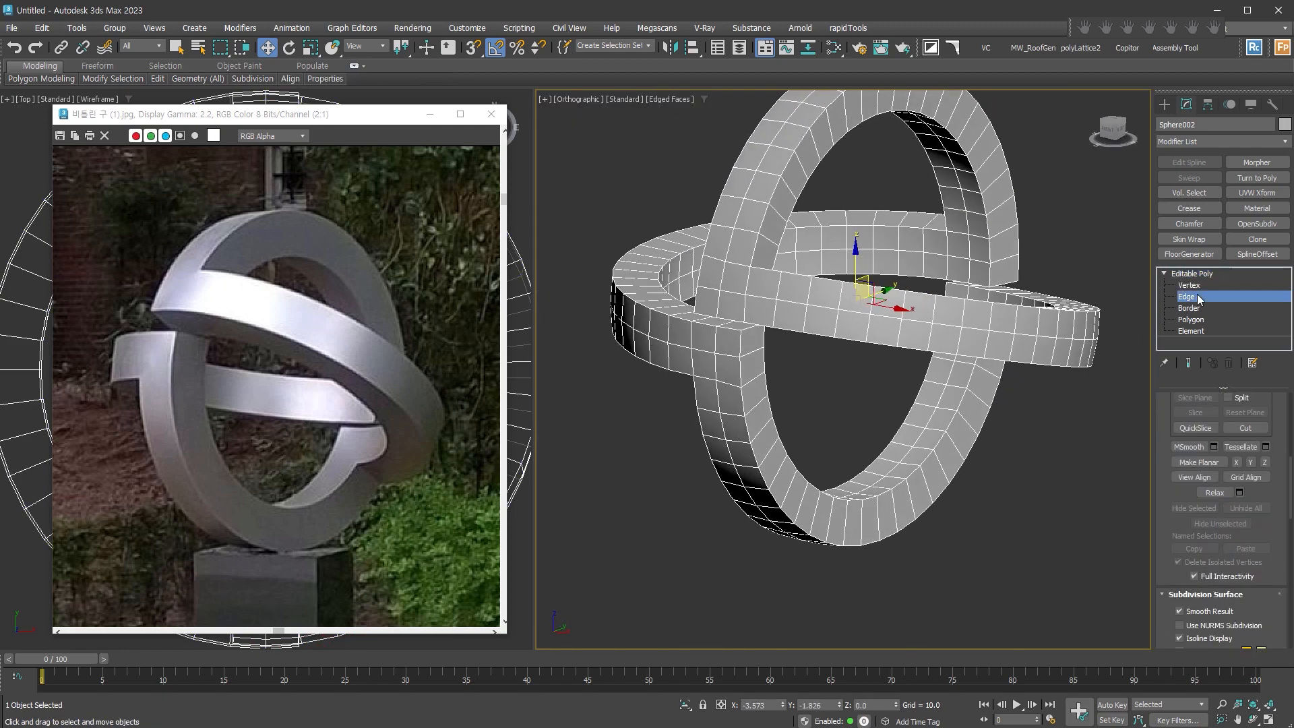
pyautogui.keyDown('alt'); pyautogui.moveTo(1000, 515); pyautogui.dragTo(797, 533, button='middle'); pyautogui.keyUp('alt')
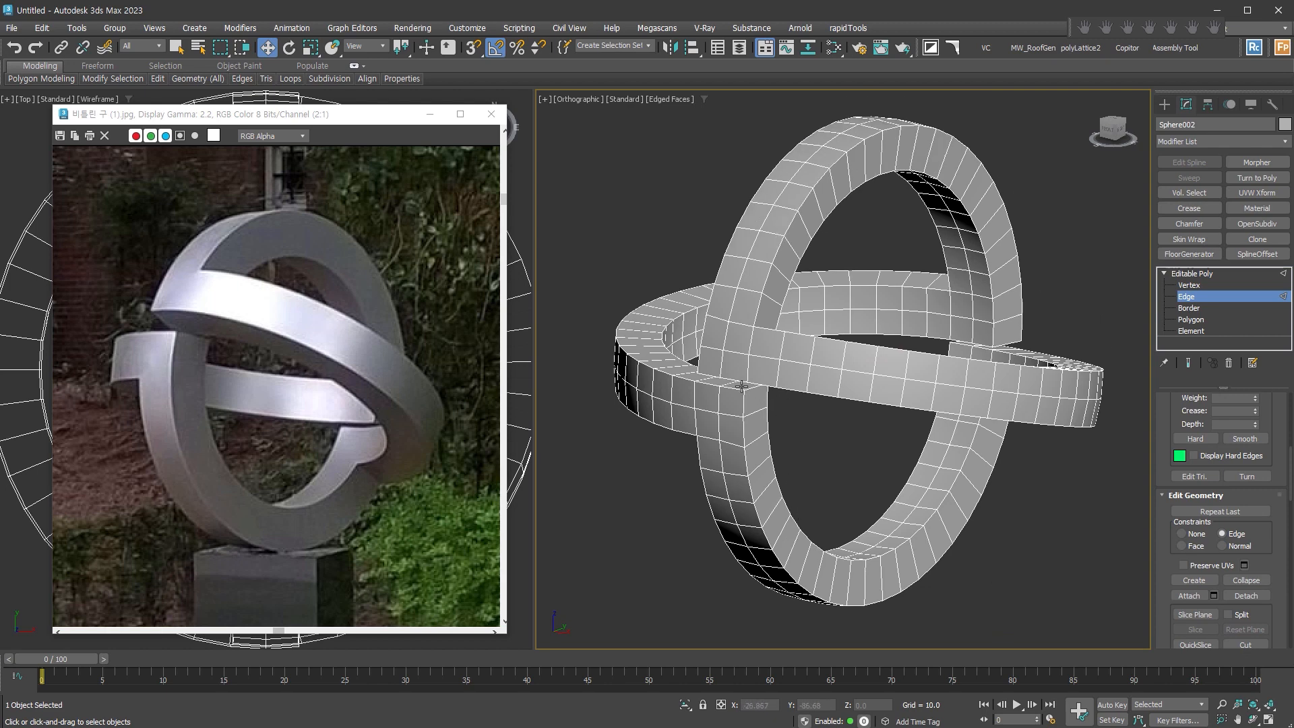
pyautogui.moveTo(780, 432); pyautogui.dragTo(772, 453, button='middle')
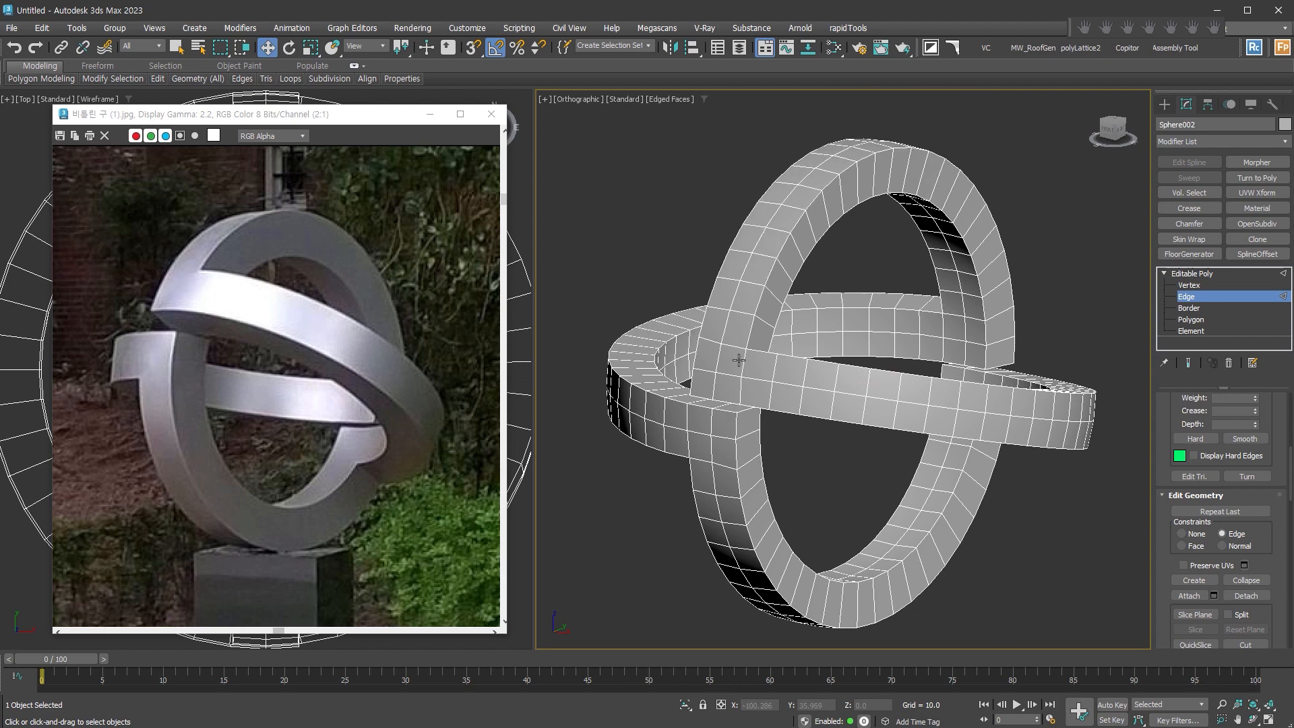
pyautogui.click(165, 65)
pyautogui.moveTo(20, 82)
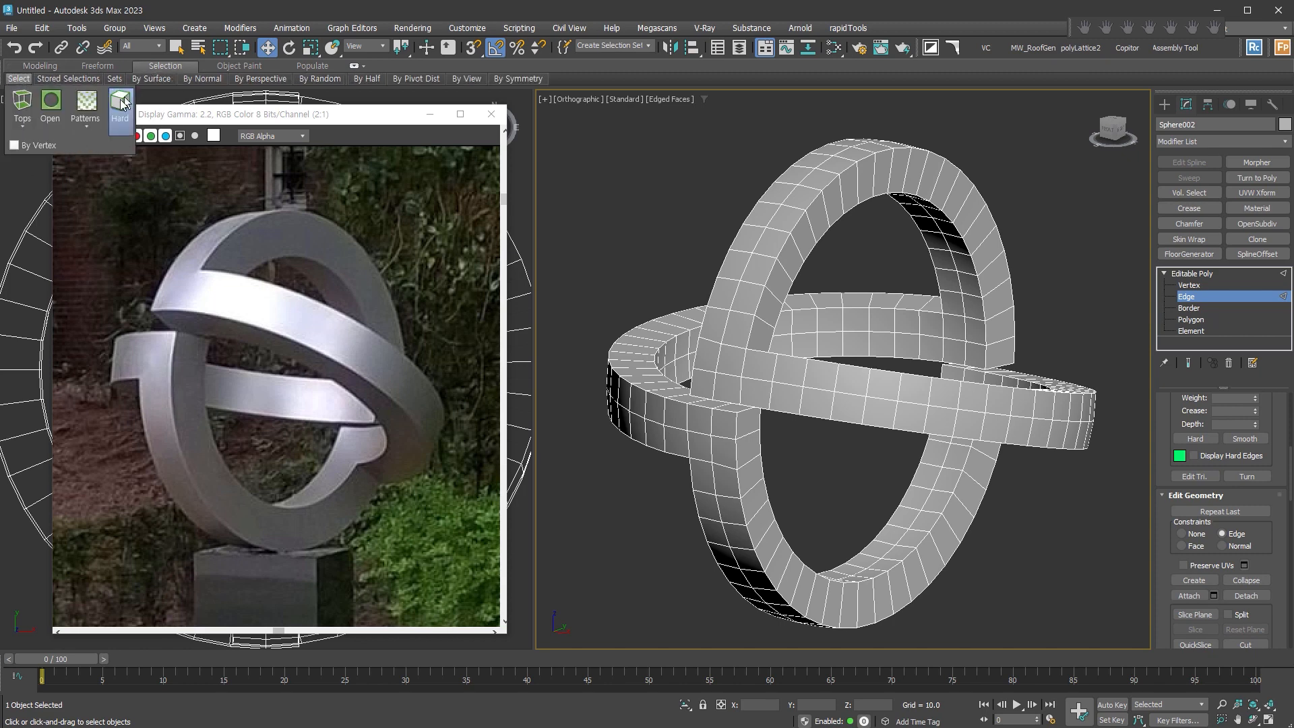
pyautogui.click(120, 102)
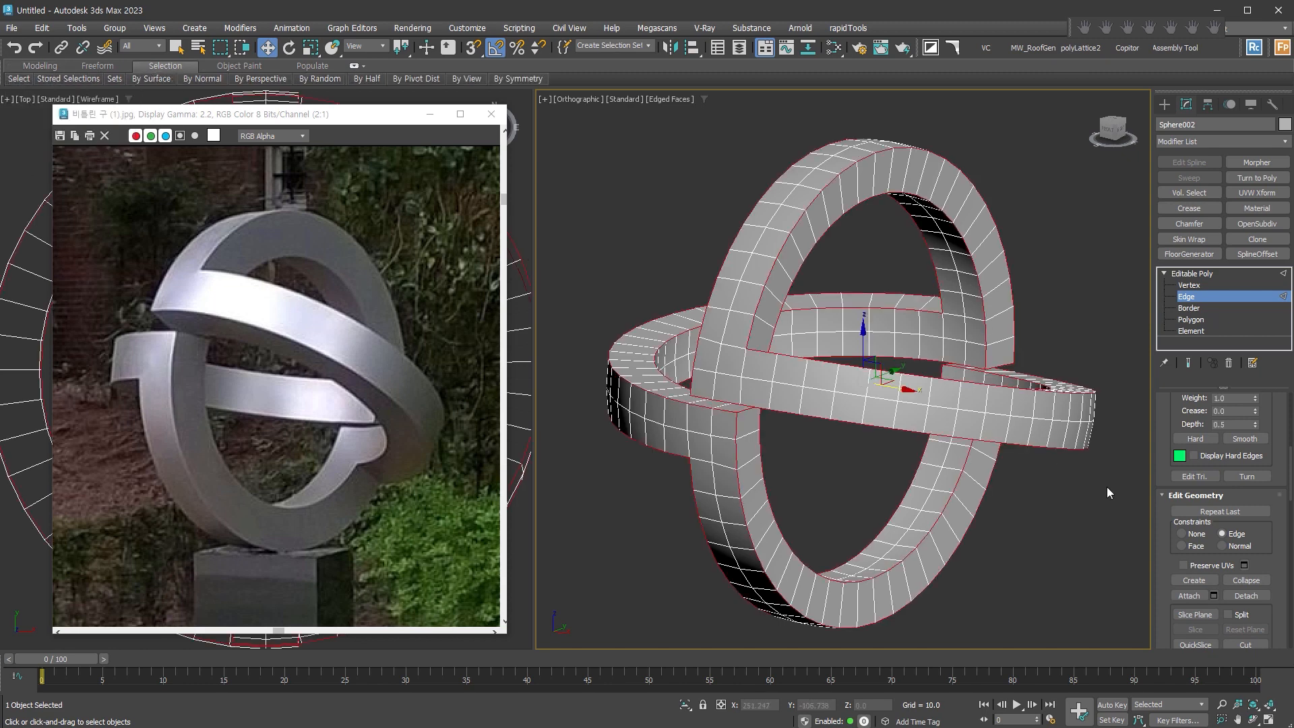
pyautogui.moveTo(936, 566)
pyautogui.keyDown('alt'); pyautogui.mouseDown(button='middle')
pyautogui.moveTo(982, 543)
pyautogui.moveTo(883, 540)
pyautogui.moveTo(1074, 495)
pyautogui.mouseUp(button='middle'); pyautogui.keyUp('alt')
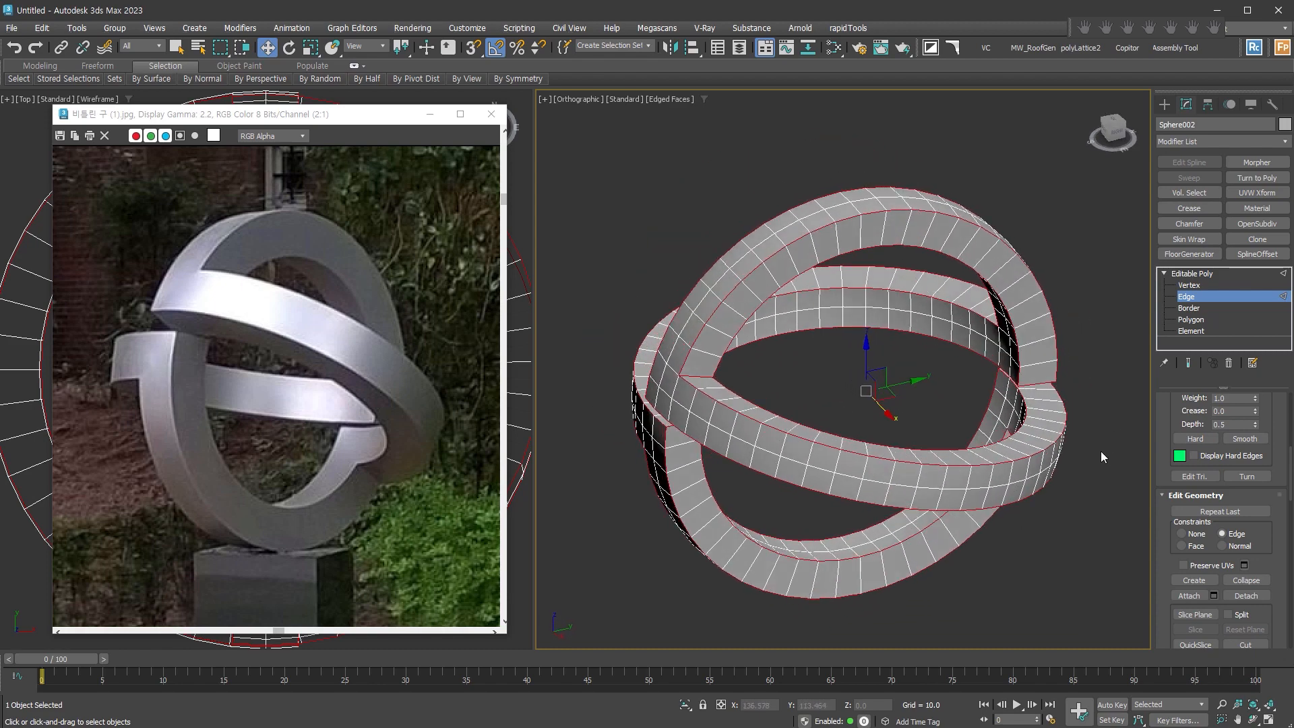
# Chamfer the selected hard edges with the Radial type, an amount of 0.771 and 1 segment
pyautogui.keyDown('alt'); pyautogui.moveTo(716, 435); pyautogui.dragTo(887, 399, button='middle'); pyautogui.keyUp('alt')
pyautogui.scroll(6, 887, 399)
pyautogui.rightClick(888, 399)
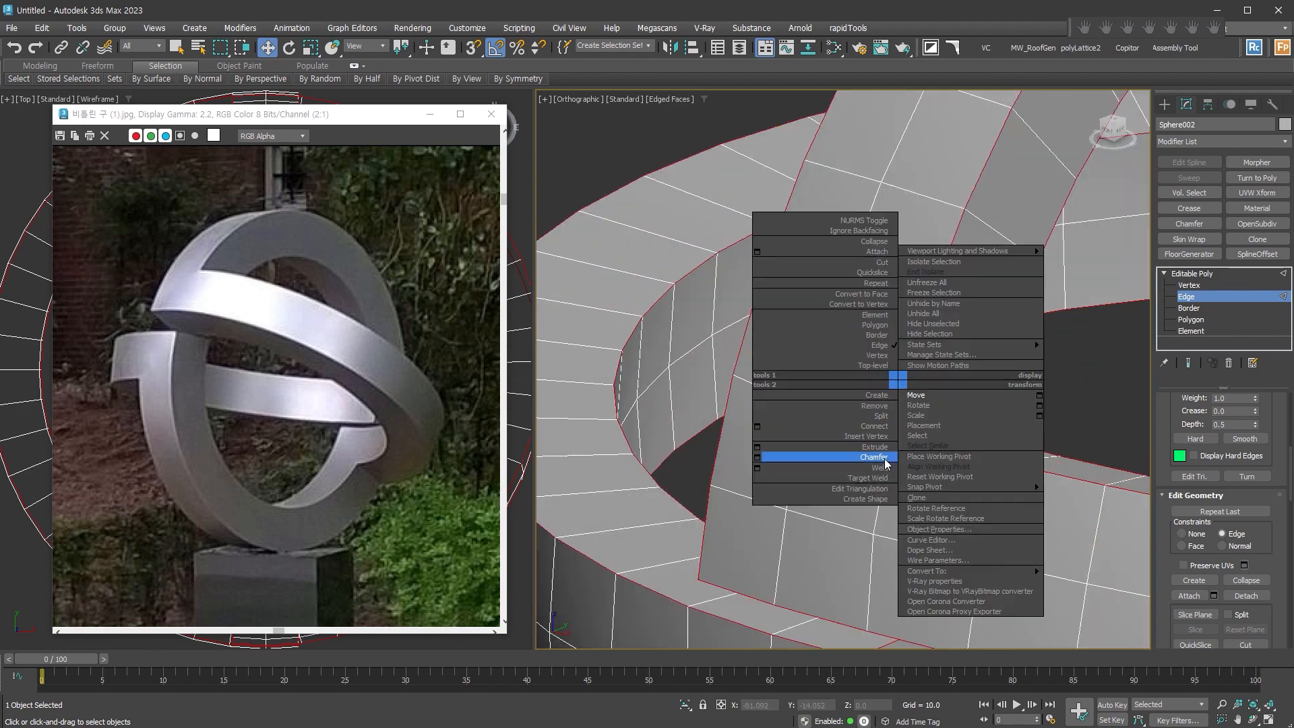
pyautogui.click(767, 474)
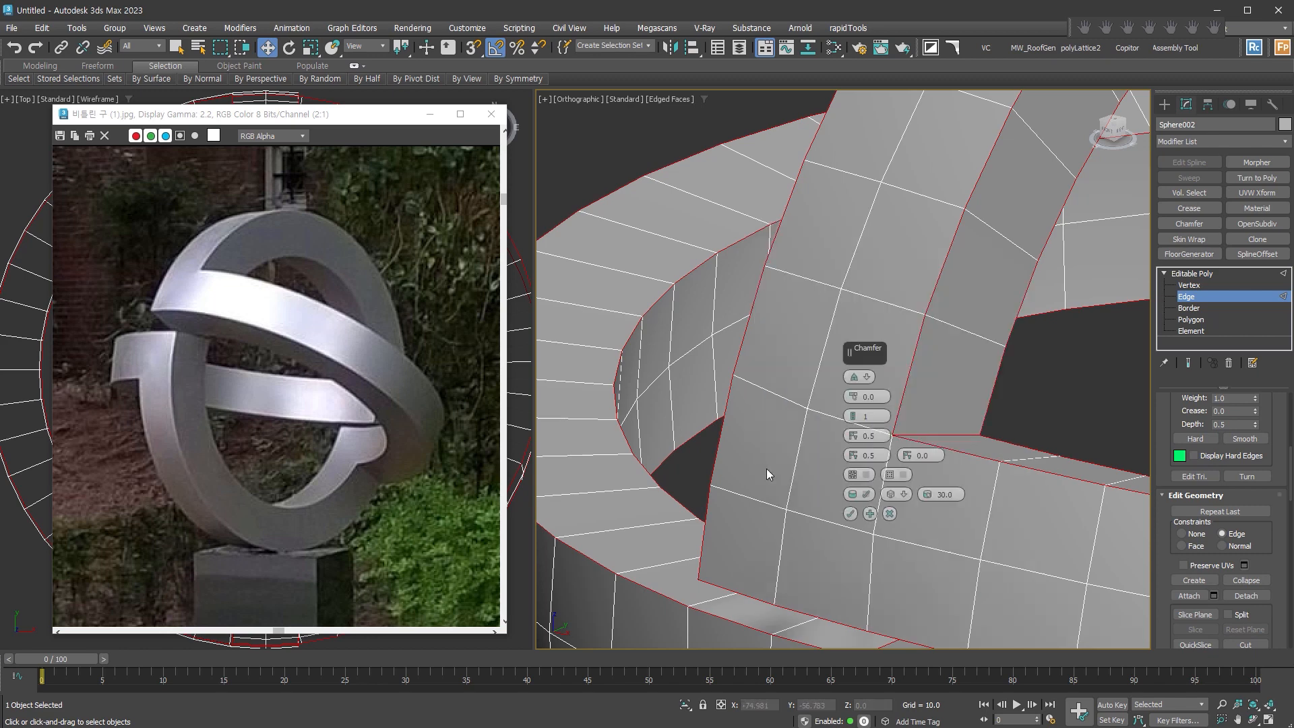
pyautogui.click(866, 376)
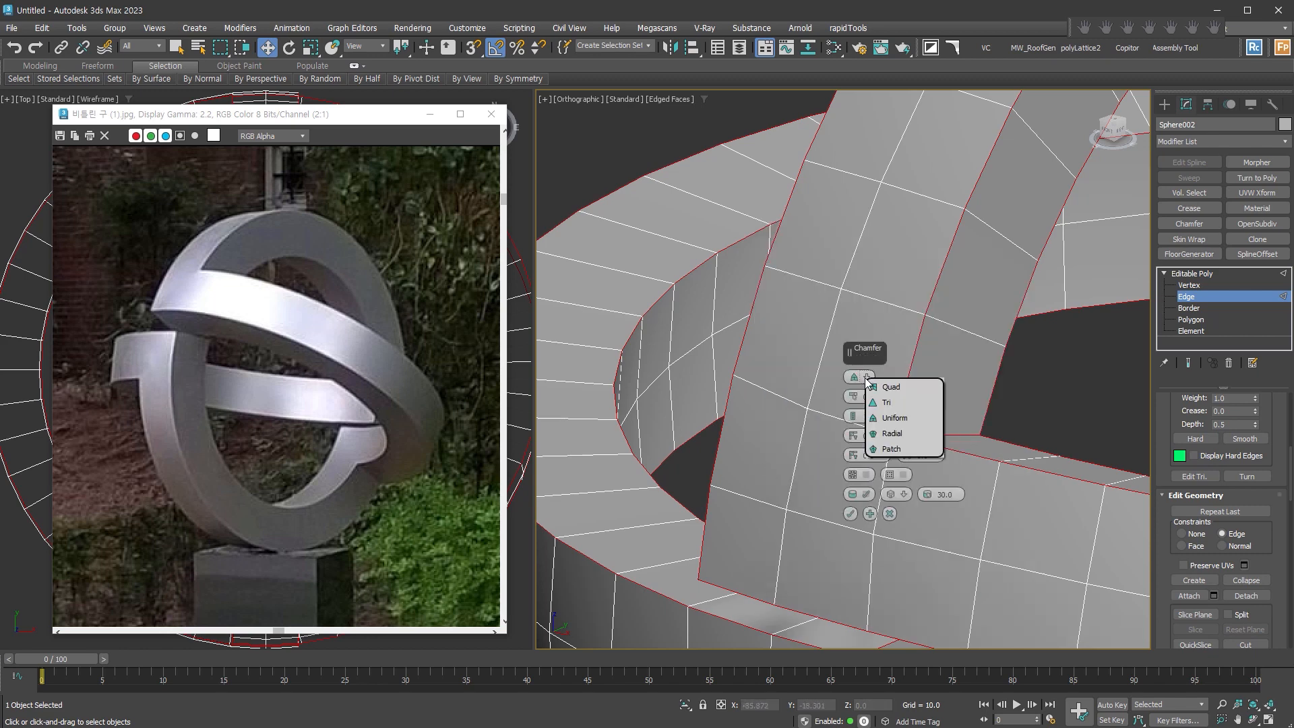
pyautogui.click(922, 431)
pyautogui.moveTo(864, 405); pyautogui.dragTo(864, 398)
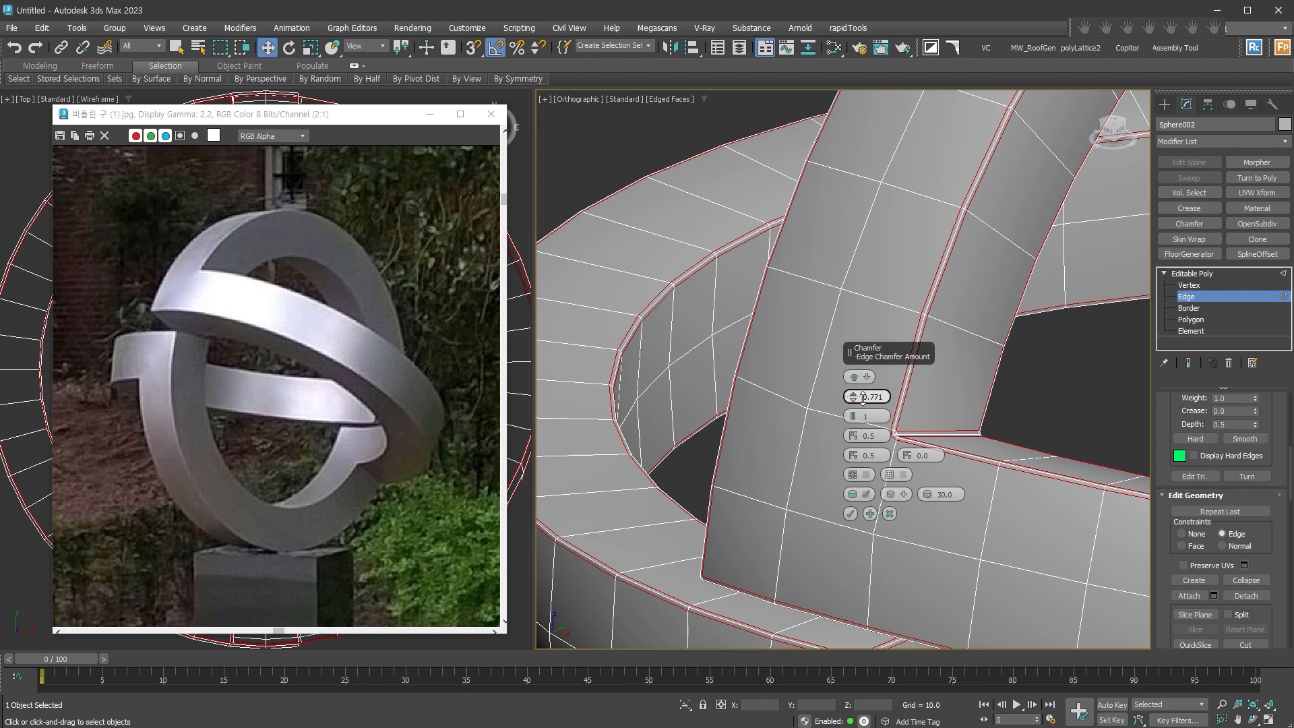
pyautogui.scroll(4, 898, 433)
pyautogui.moveTo(937, 428); pyautogui.dragTo(1060, 346, button='middle')
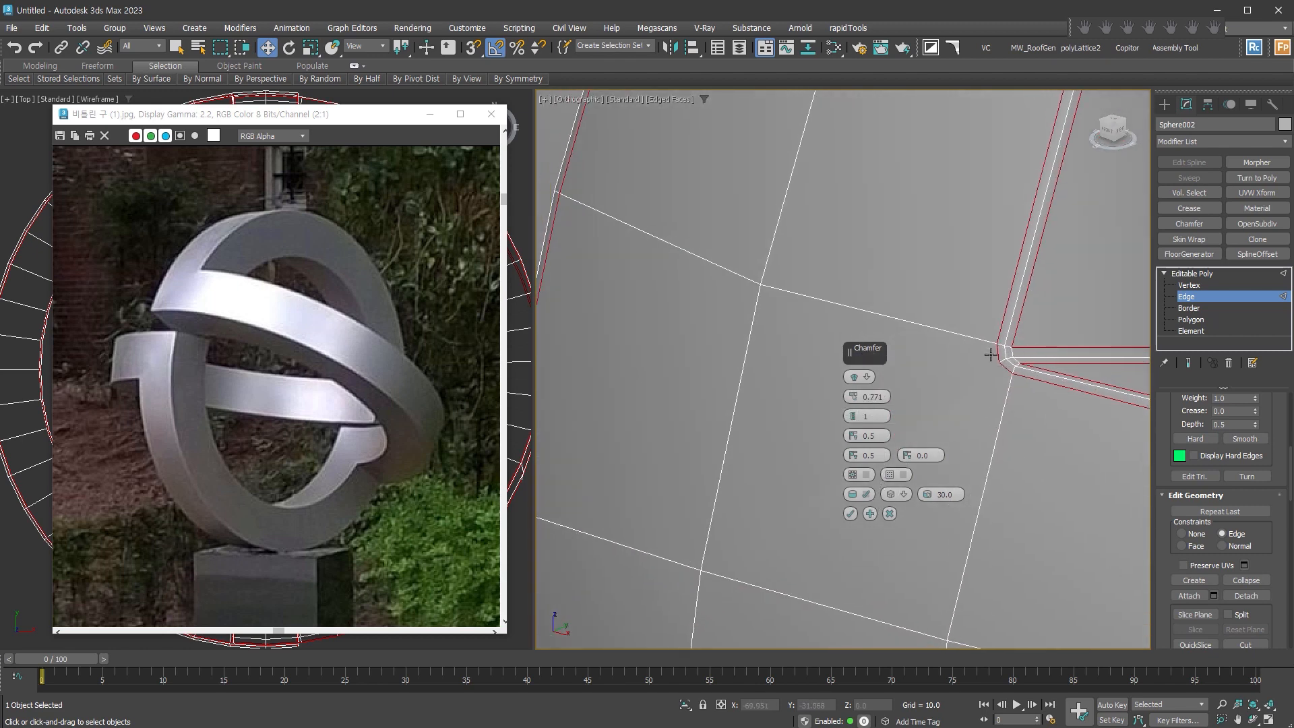
pyautogui.click(850, 514)
# Connect the chamfered inner corner vertex at the front joint to the diagonally opposite vertex on the ring face
pyautogui.click(1188, 286)
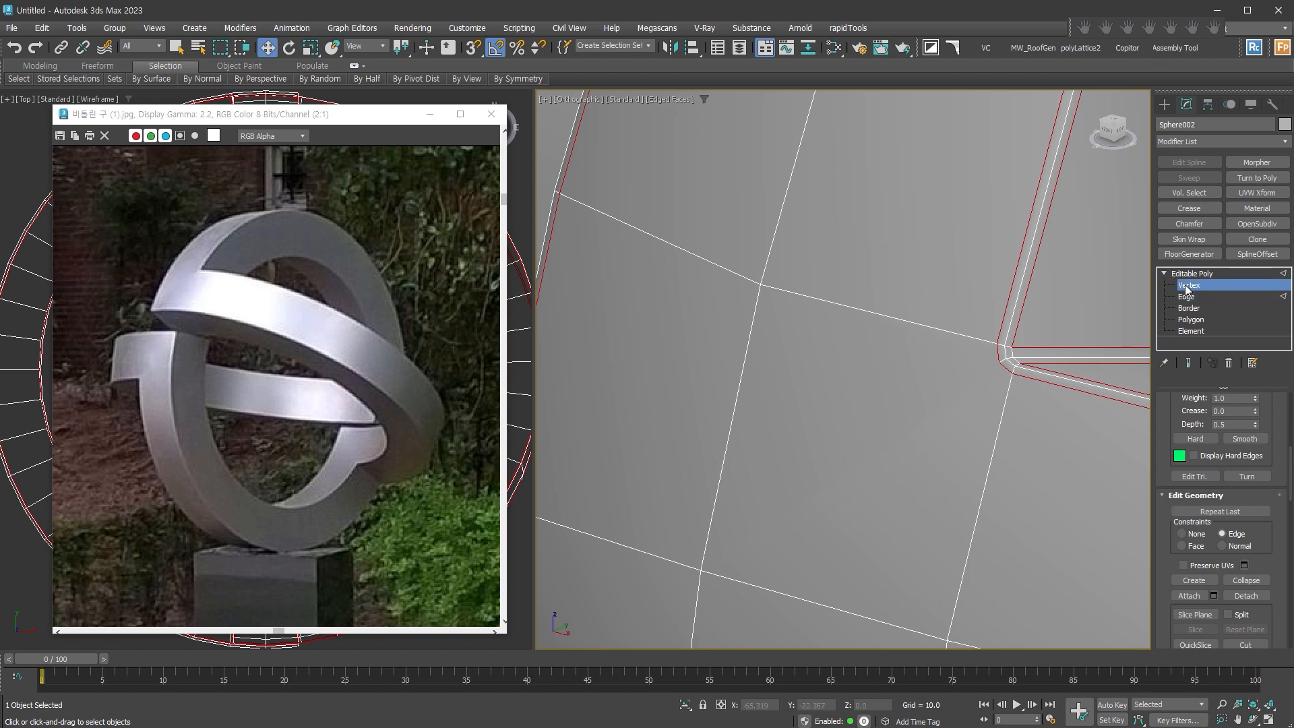
pyautogui.click(999, 362)
pyautogui.moveTo(897, 431); pyautogui.dragTo(879, 341, button='middle')
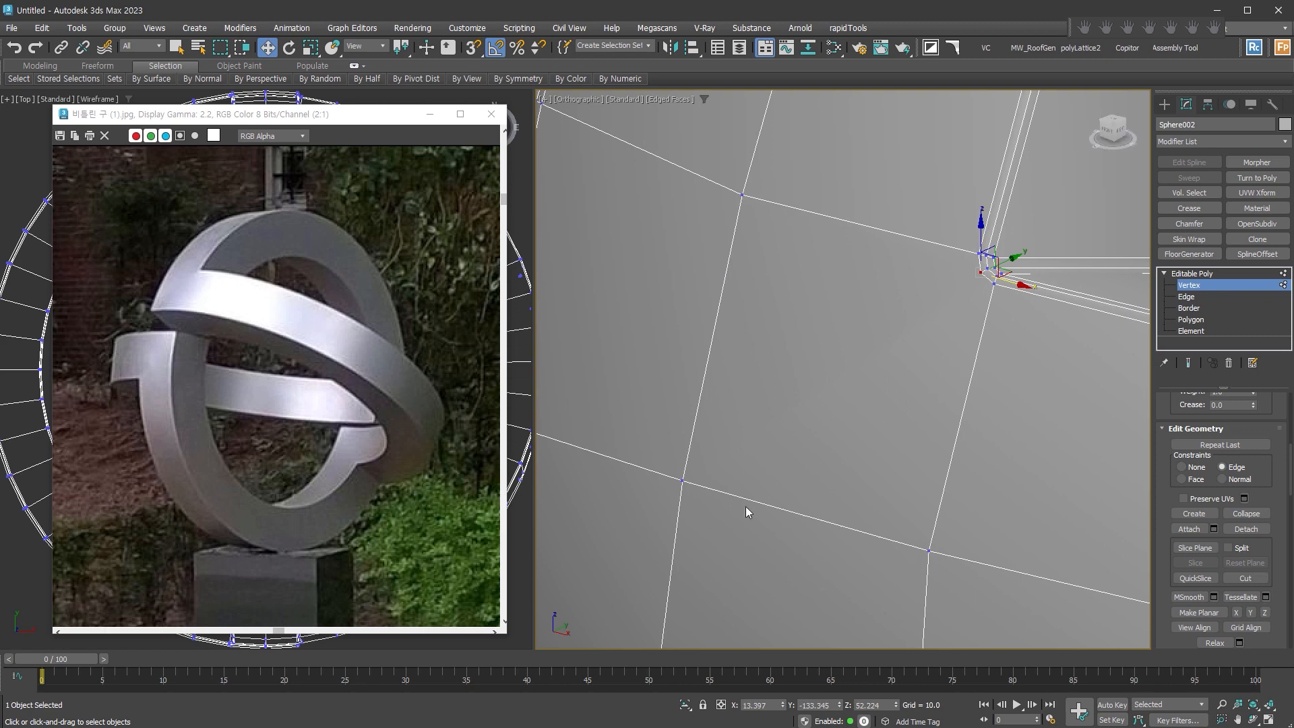
pyautogui.keyDown('ctrl'); pyautogui.click(687, 482); pyautogui.keyUp('ctrl')
pyautogui.hotkey('ctrl', 'shift', 'e')
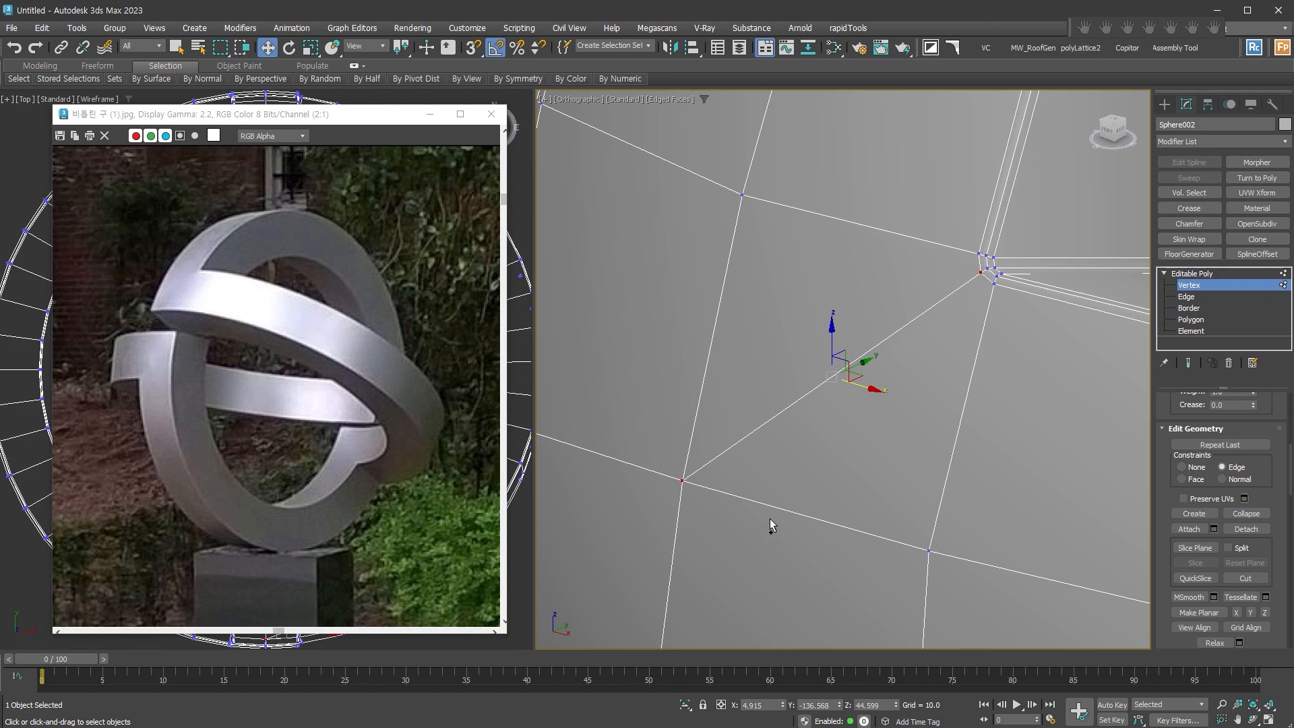
pyautogui.scroll(-6, 964, 279)
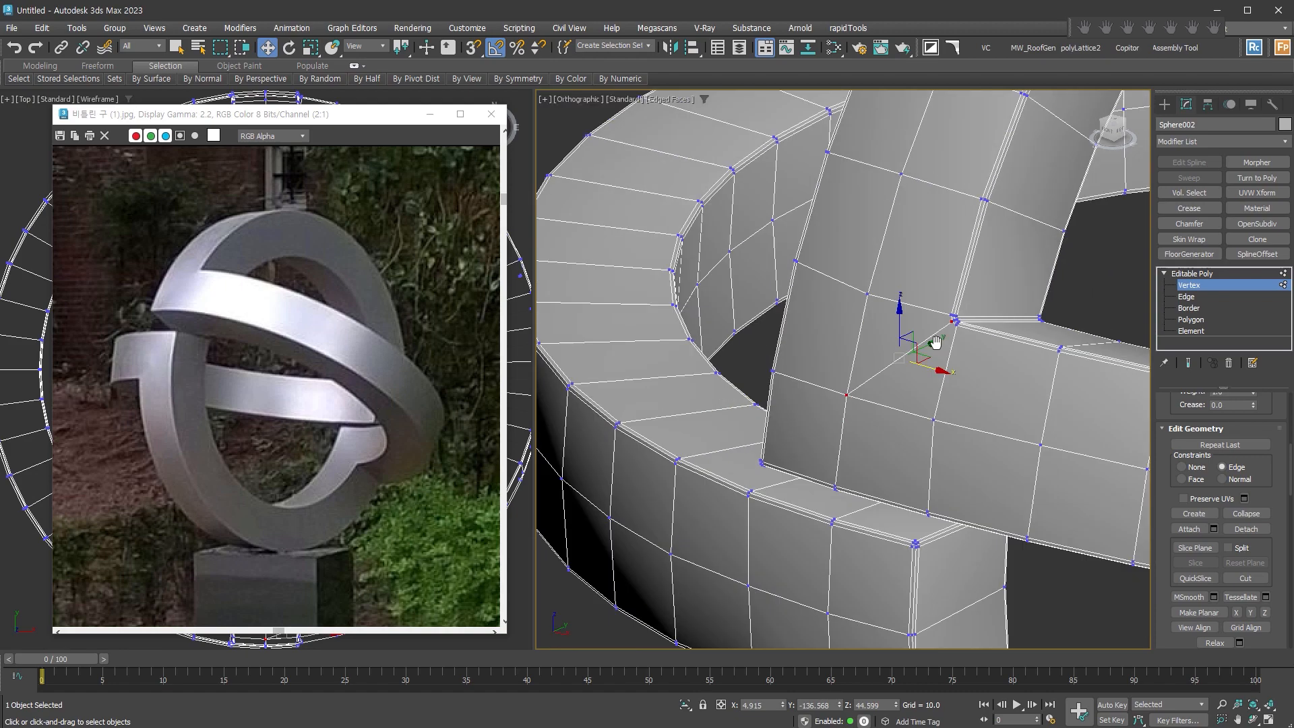
# Connect the chamfered corner vertices at the remaining ring joints to their diagonally opposite vertices in the same way
pyautogui.keyDown('alt'); pyautogui.moveTo(858, 486); pyautogui.dragTo(887, 454, button='middle'); pyautogui.keyUp('alt')
pyautogui.scroll(3, 887, 454)
pyautogui.click(845, 222)
pyautogui.click(905, 331)
pyautogui.scroll(-10, 711, 539)
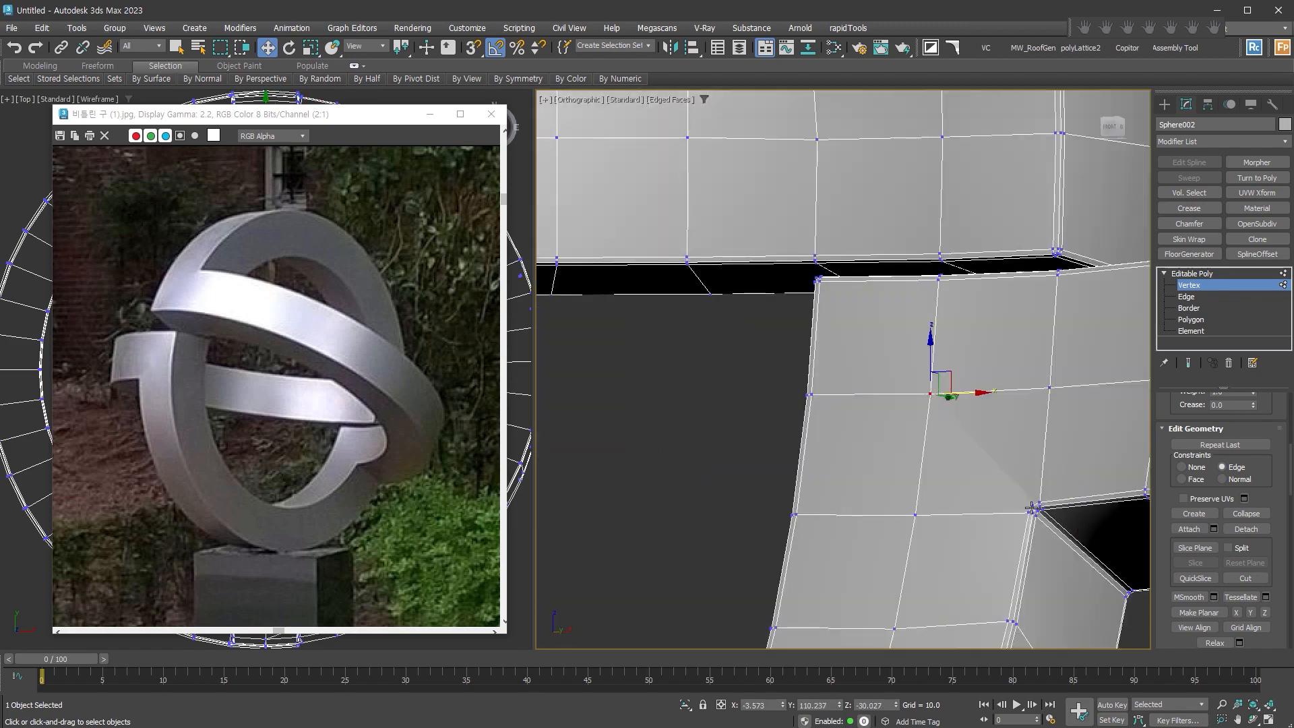
# Leave vertex editing, apply a TurboSmooth modifier to the rings and raise its iterations by one
pyautogui.click(1199, 286)
pyautogui.scroll(-3, 1043, 351)
pyautogui.keyDown('alt'); pyautogui.moveTo(1043, 351); pyautogui.dragTo(1024, 444, button='middle'); pyautogui.keyUp('alt')
pyautogui.hotkey('ctrl', 't')
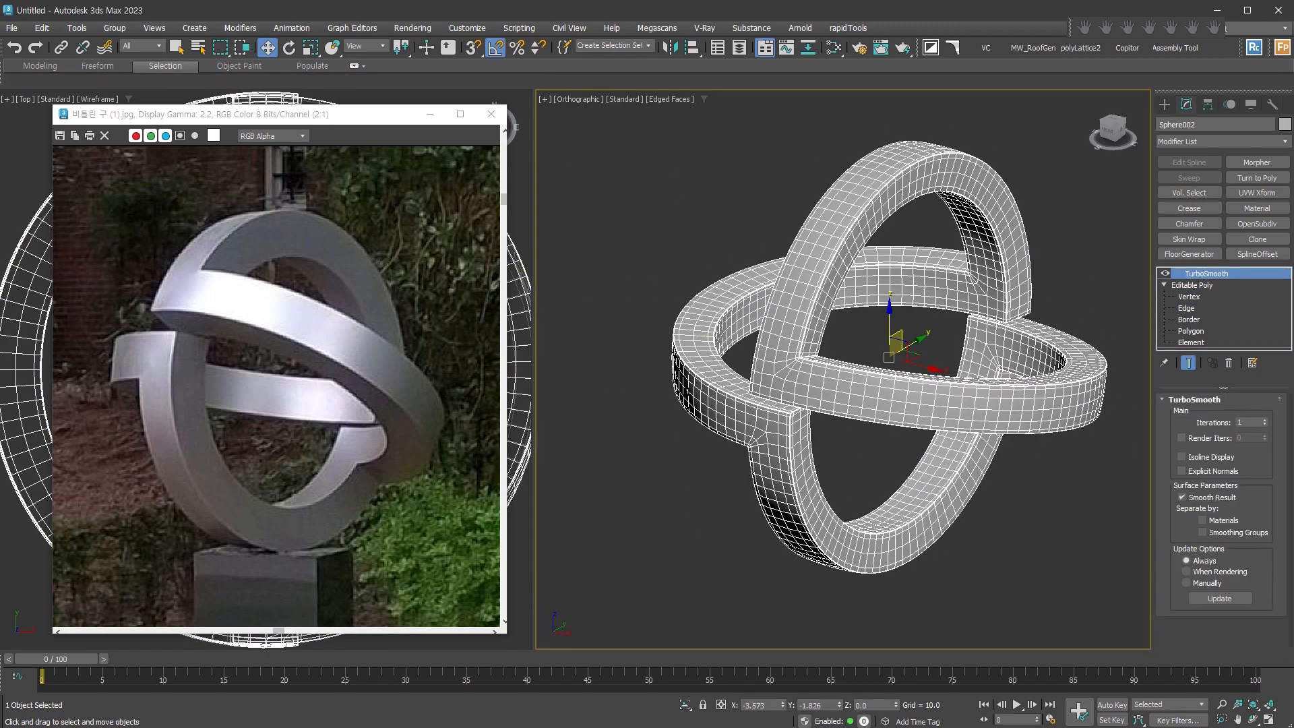
pyautogui.click(1265, 420)
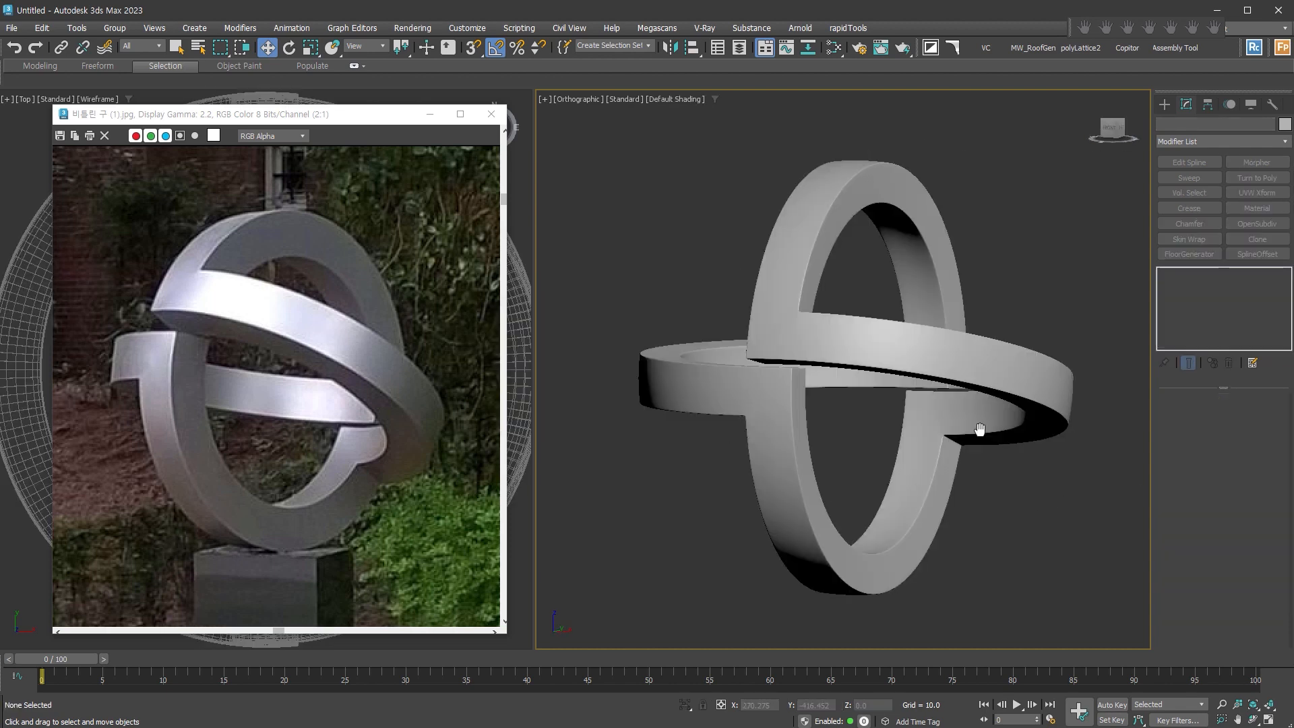
# Examine the smoothed rings in a perspective view, turned to match the angle of the reference photo
pyautogui.moveTo(979, 430); pyautogui.dragTo(973, 424, button='middle')
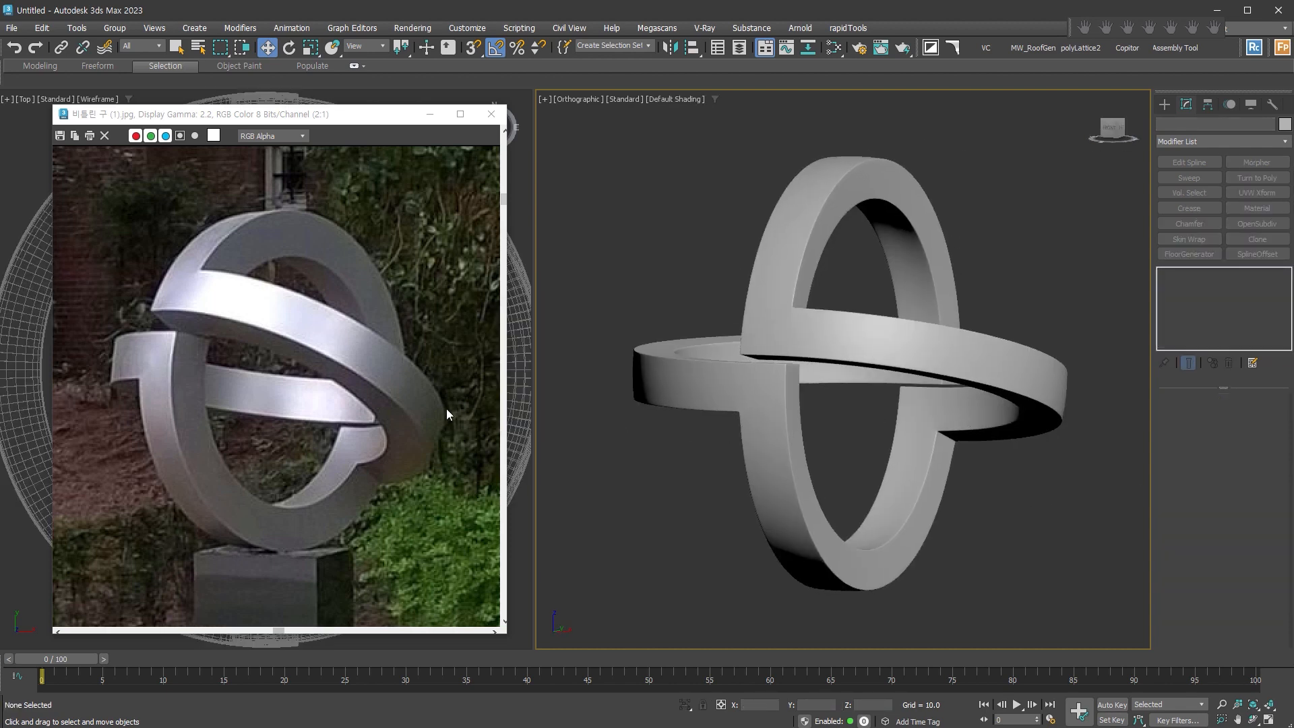
pyautogui.moveTo(1022, 467)
pyautogui.keyDown('alt'); pyautogui.mouseDown(button='middle')
pyautogui.moveTo(1047, 482)
pyautogui.moveTo(793, 548)
pyautogui.mouseUp(button='middle'); pyautogui.keyUp('alt')
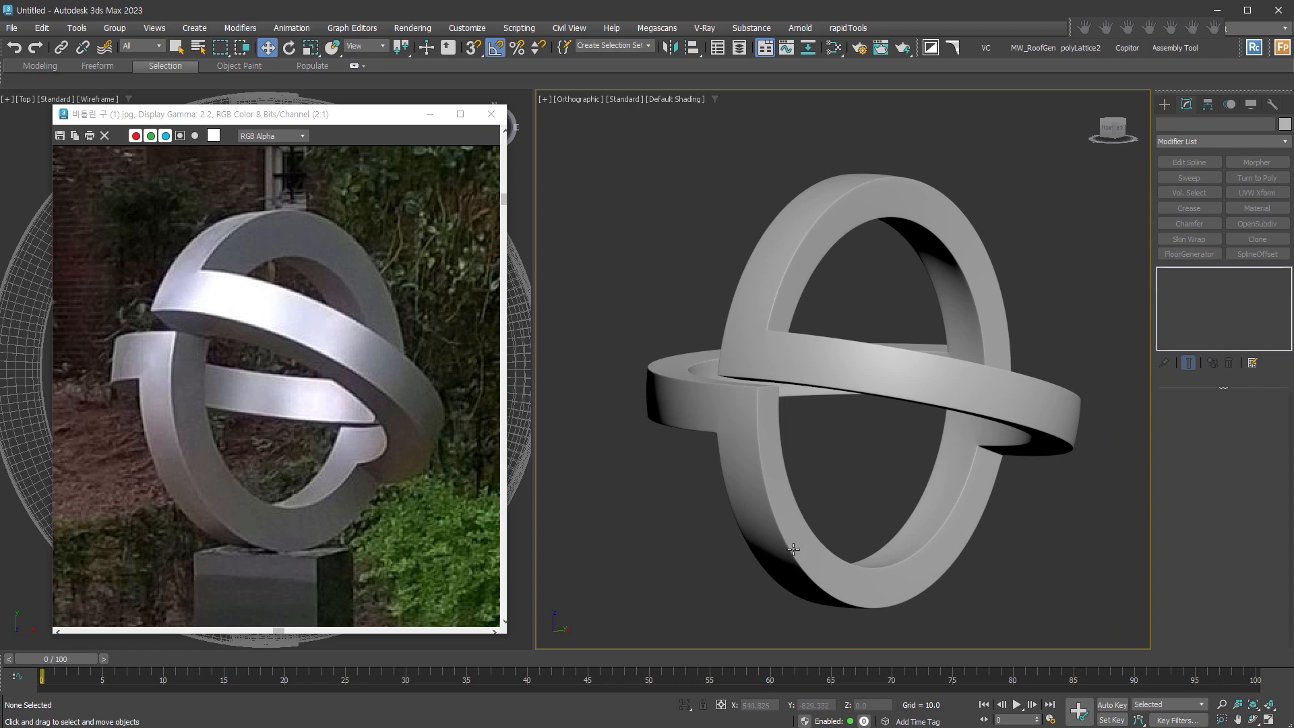
pyautogui.press('p')
pyautogui.press('z')
pyautogui.scroll(2, 865, 418)
pyautogui.keyDown('alt'); pyautogui.moveTo(808, 415); pyautogui.dragTo(860, 418, button='middle'); pyautogui.keyUp('alt')
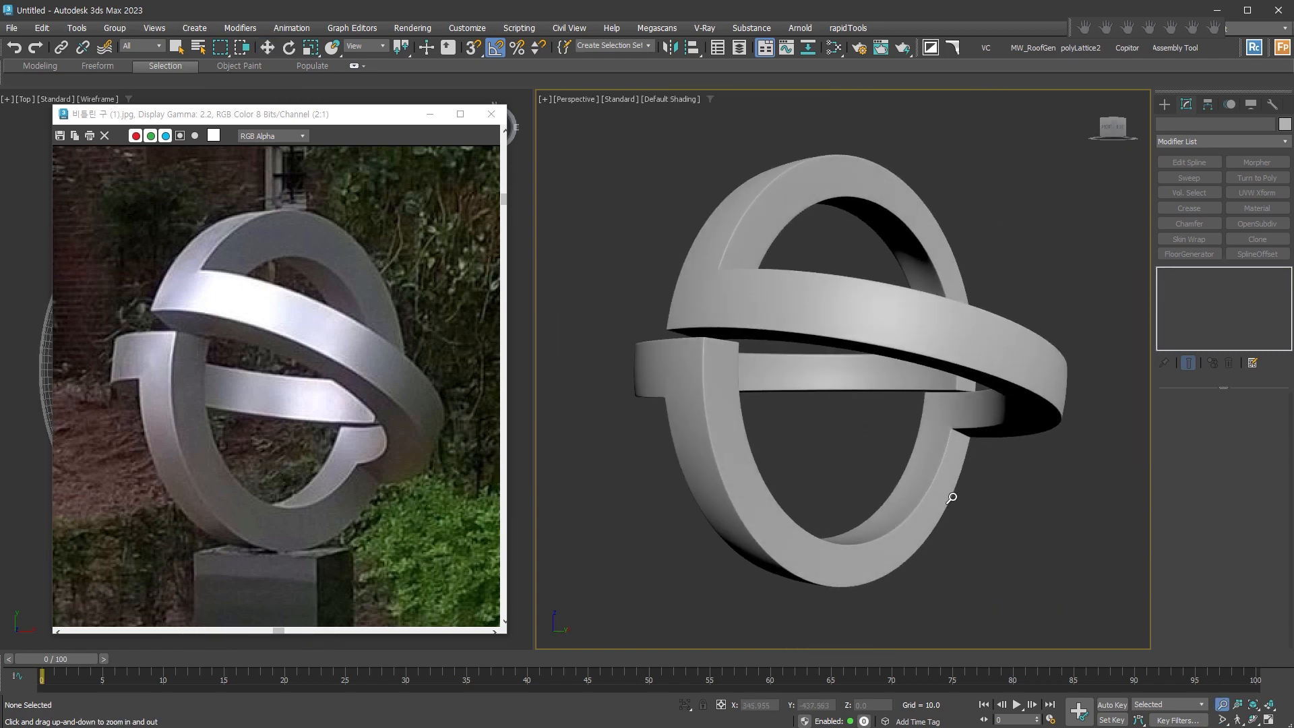